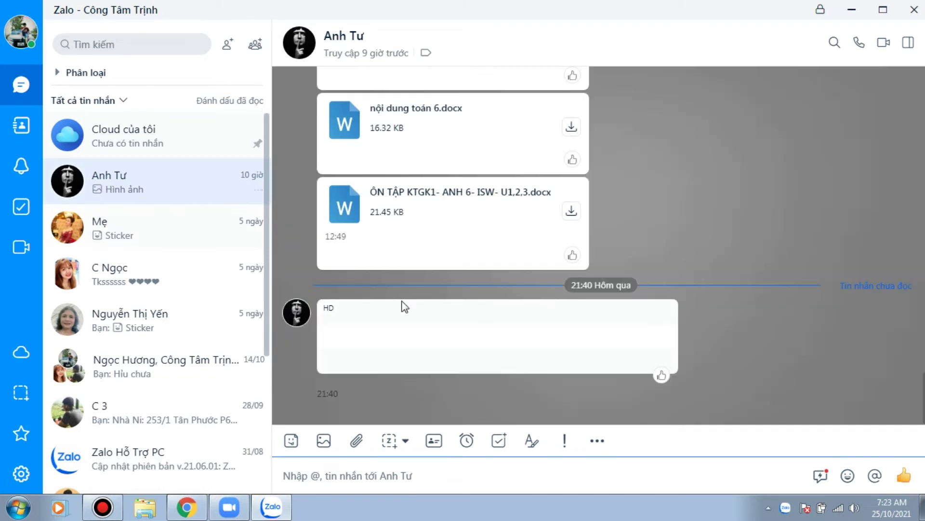
Step: Open the received class account-details image in Zalo's viewer and restore the viewer to a window
left_click(404, 306)
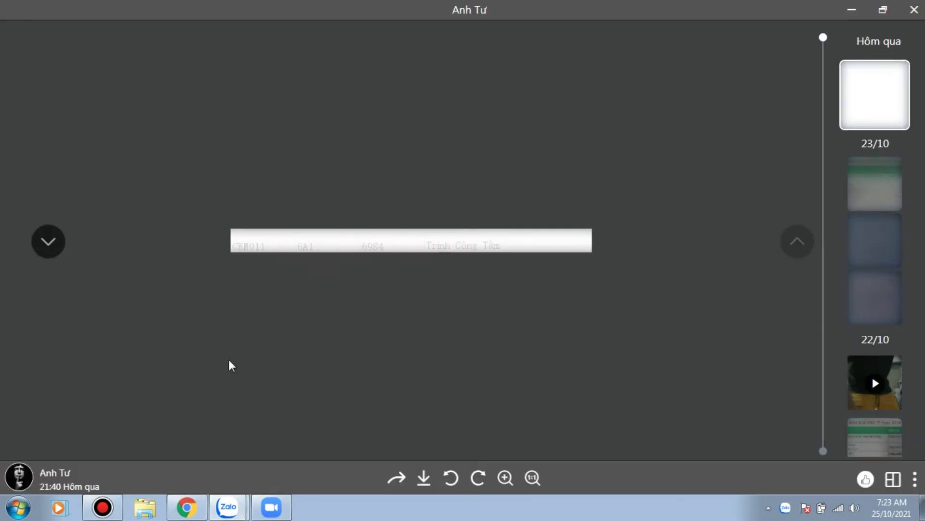
left_click(883, 10)
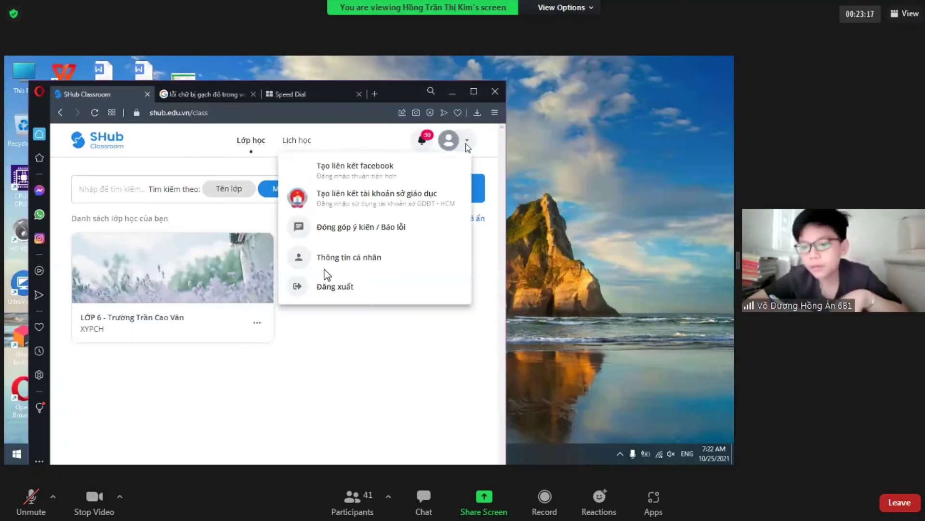
Step: Exit Zoom full screen and move the meeting window left, shifting the image viewer aside
key("Escape")
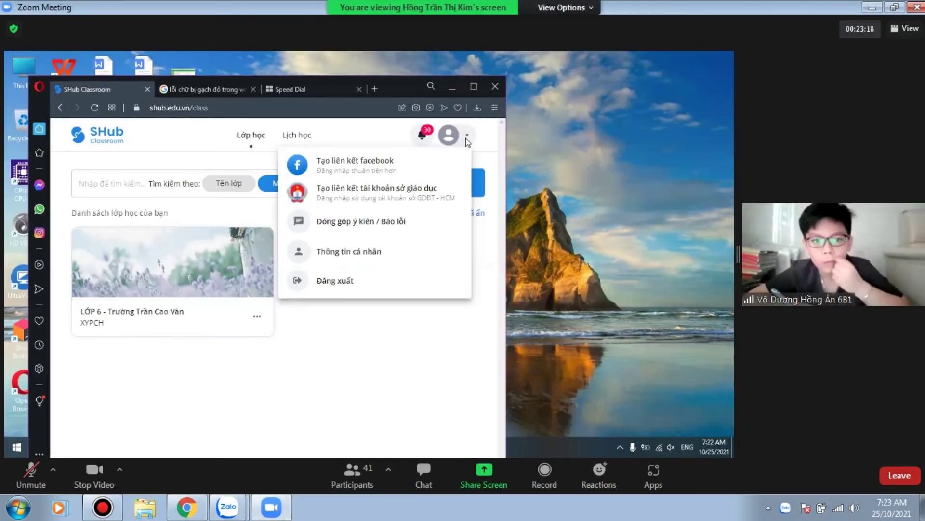
left_click_drag(675, 7, 433, 12)
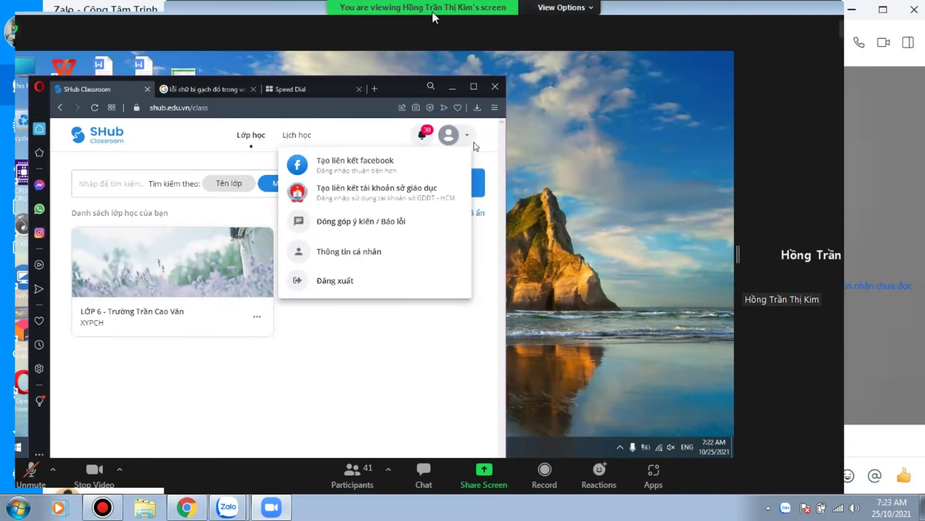
left_click_drag(740, 3, 730, 69)
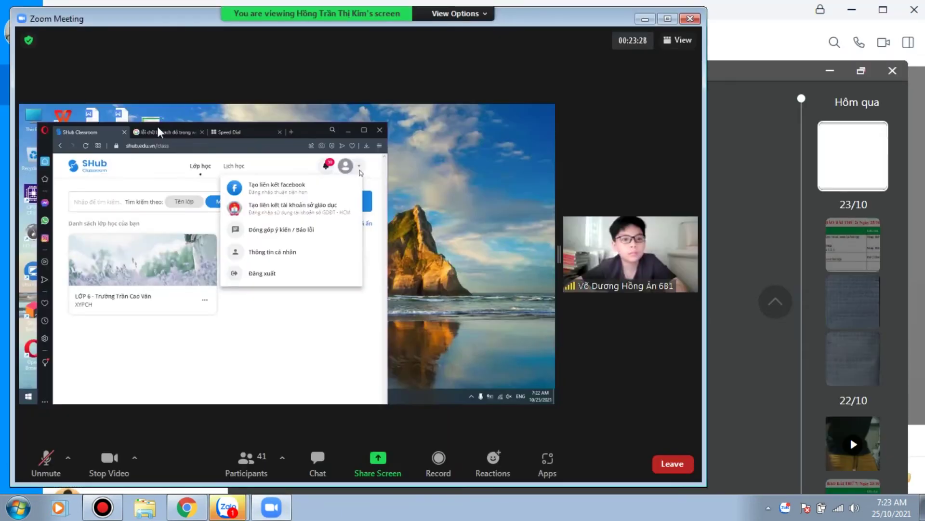
left_click(159, 133)
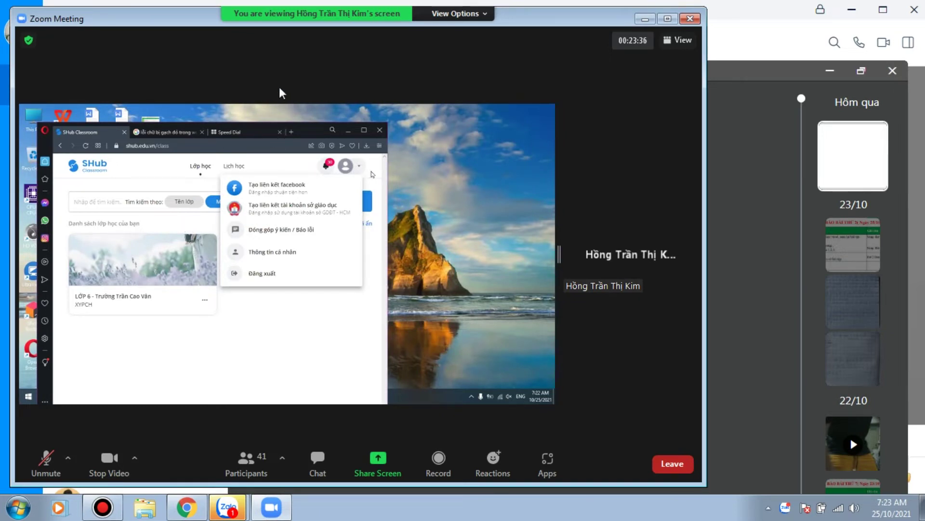
Step: Narrow the meeting window further and close Zalo's image viewer
mouse_move(201, 23)
left_mouse_down()
mouse_move(166, 33)
mouse_move(176, 36)
mouse_move(187, 23)
left_mouse_up()
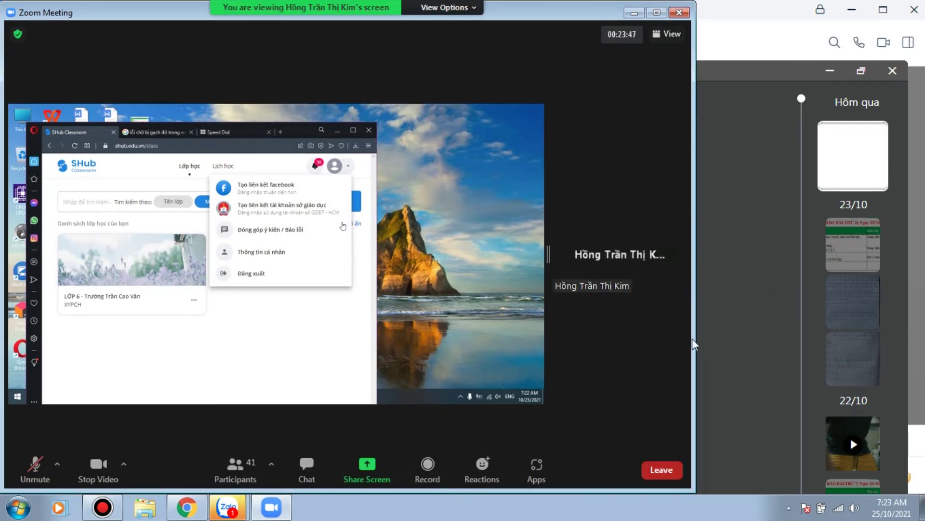
left_click_drag(688, 300, 592, 303)
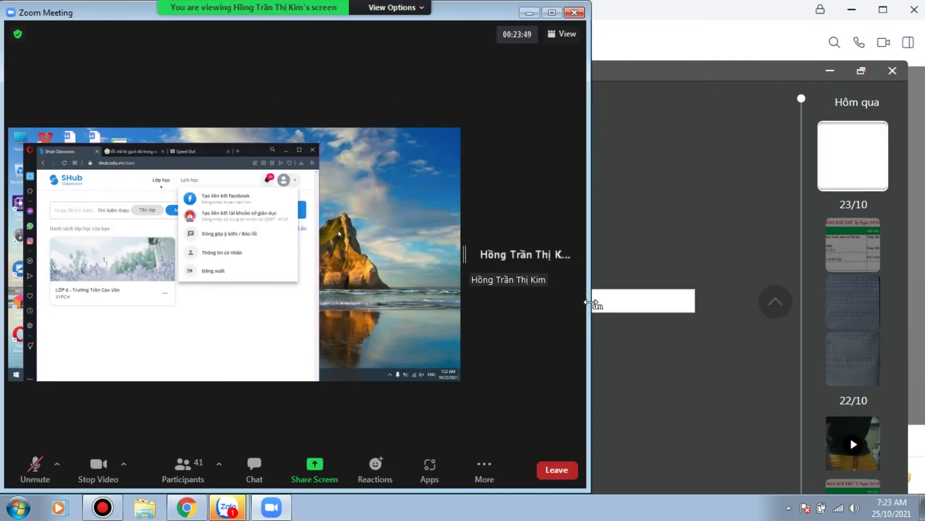
left_click(697, 292)
key("Escape")
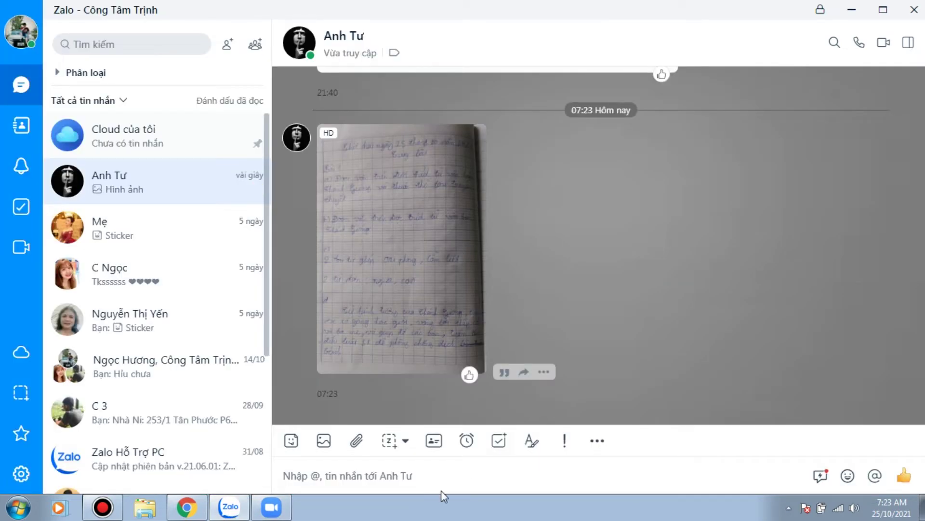
Step: Restore Zalo, reopen yesterday's account-details image in the viewer, and bring Zoom forward
left_click(232, 507)
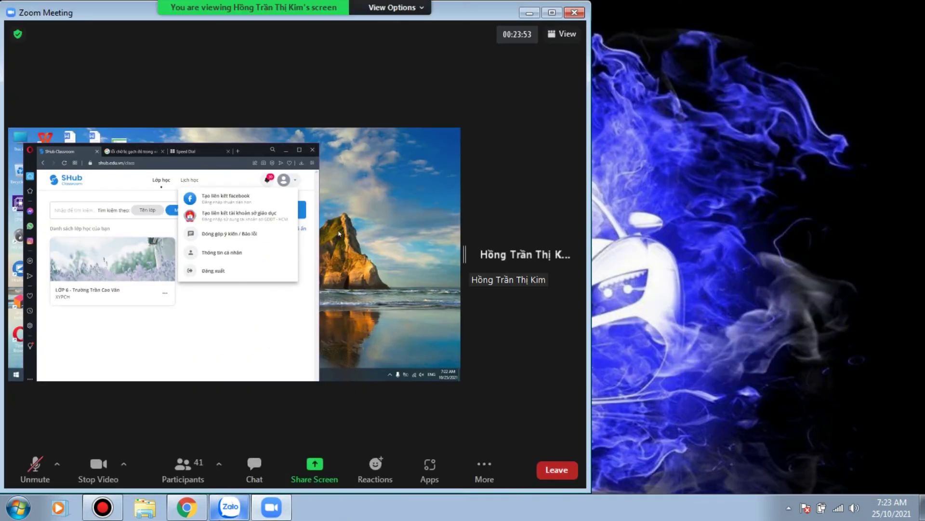
right_click(229, 514)
left_click(313, 357)
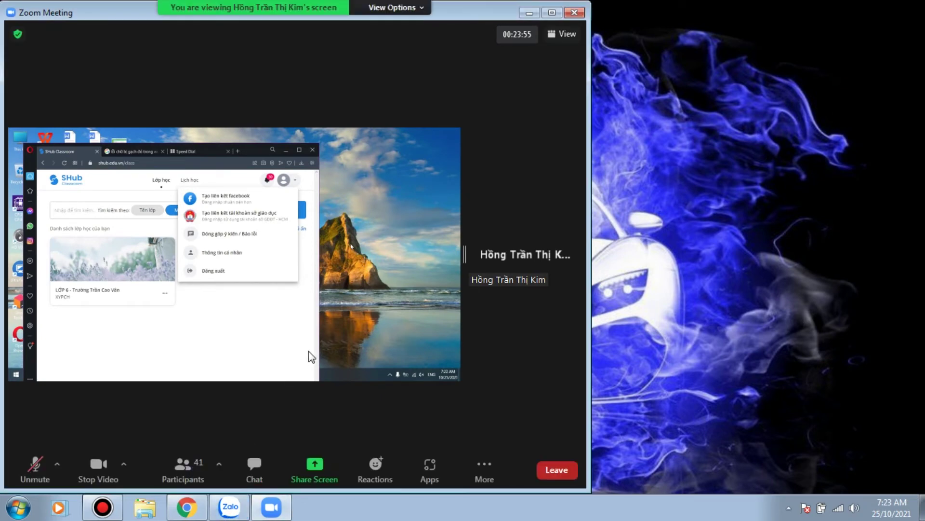
left_click(230, 507)
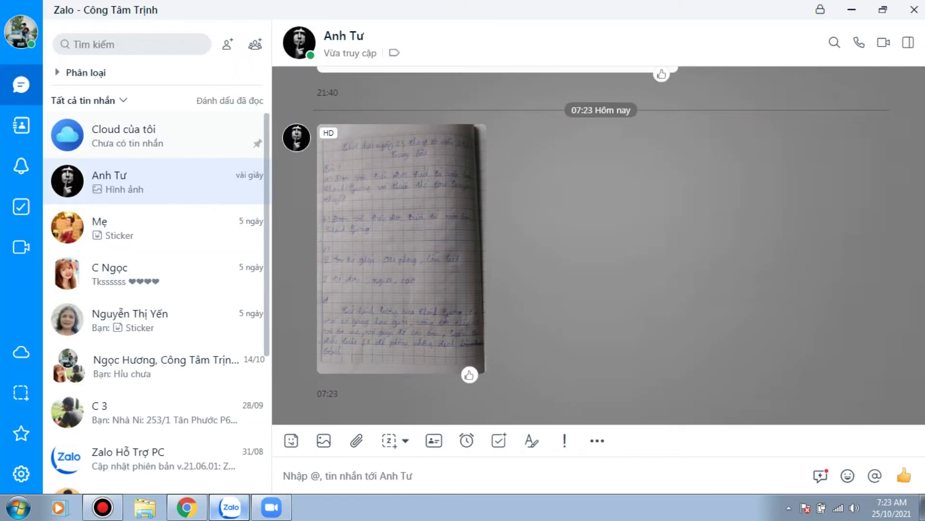
scroll(526, 234, "up", 5)
scroll(521, 241, "down", 1)
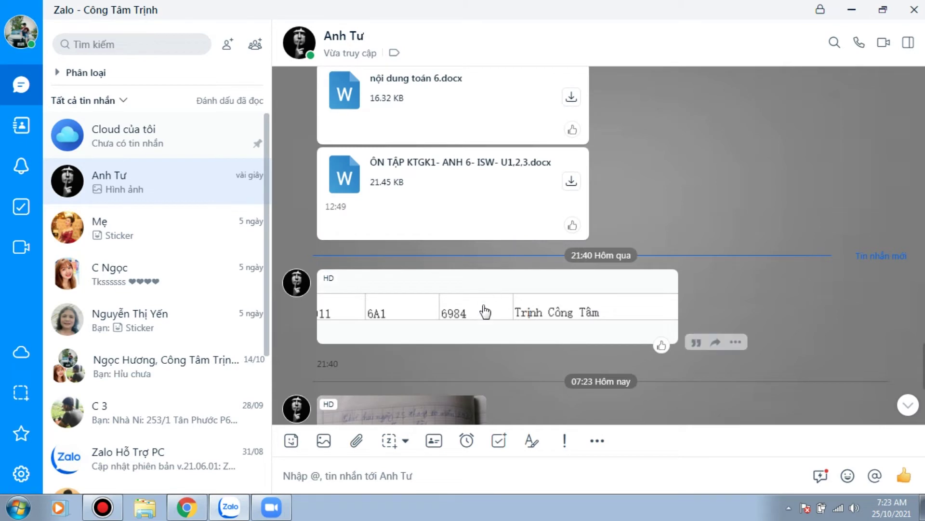
left_click(481, 311)
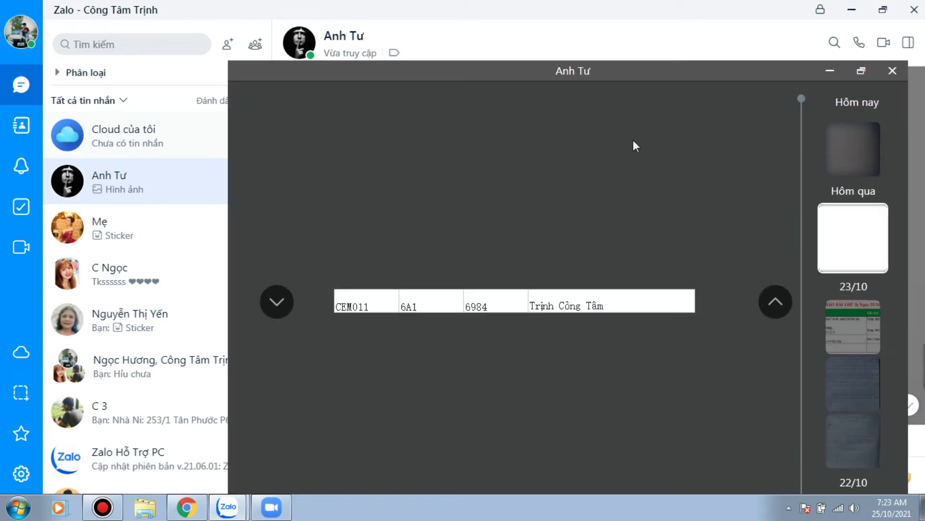
left_click(257, 509)
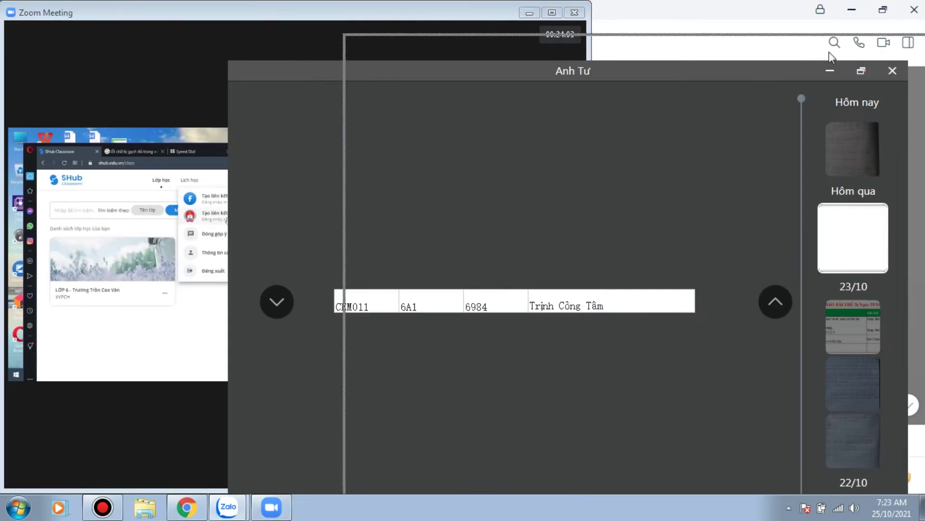
Step: Dock the narrowed image viewer to the right of the Zoom meeting, then return to Zalo chat
left_click_drag(829, 52, 846, 10)
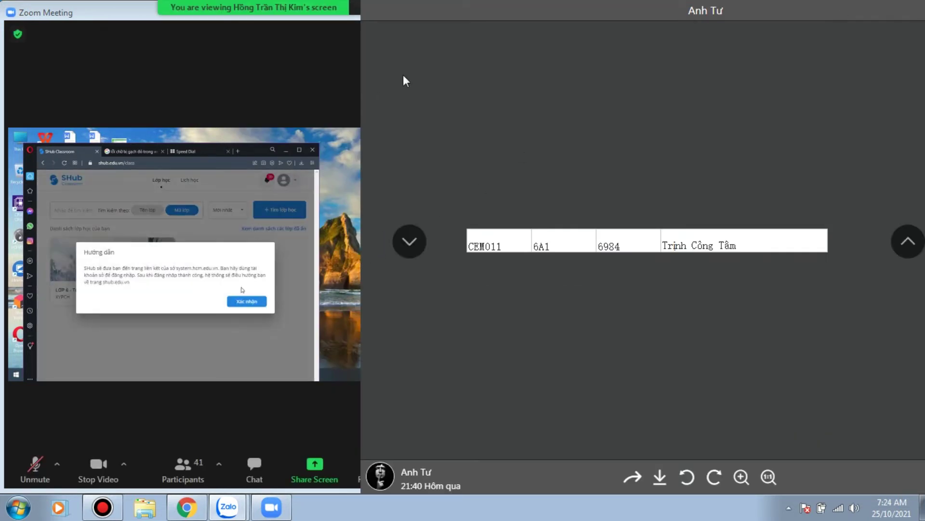
left_click_drag(365, 230, 587, 233)
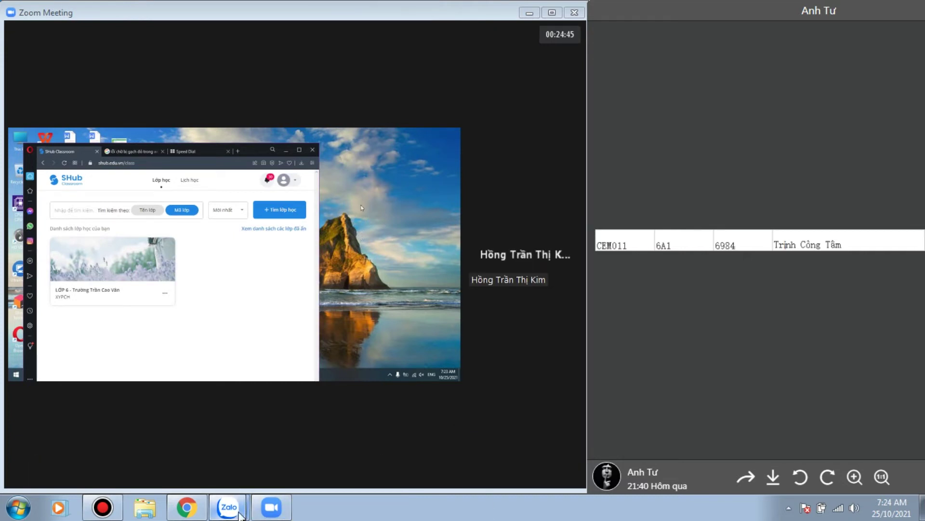
mouse_move(236, 513)
left_click(221, 453)
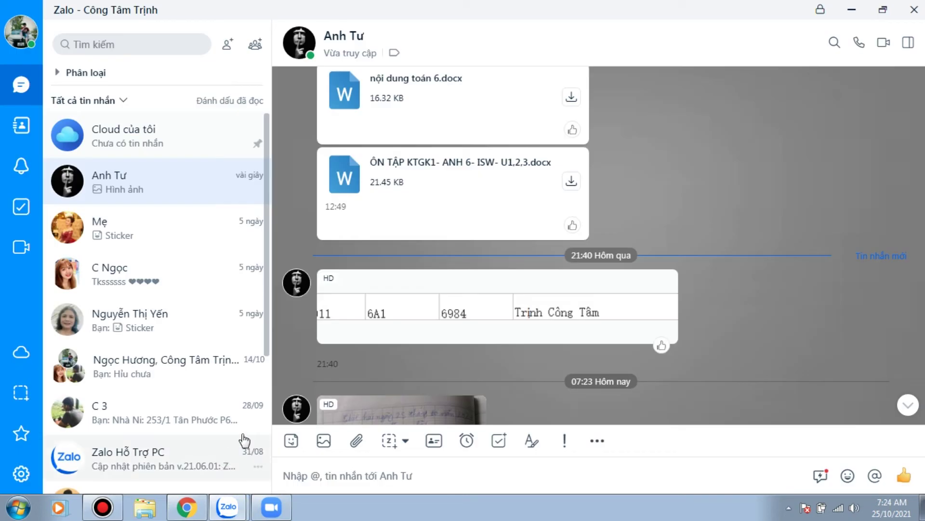
Step: Save the handwritten notebook photo to the Pictures library and switch to the SHub homework in Chrome
scroll(410, 377, "down", 5)
right_click(414, 357)
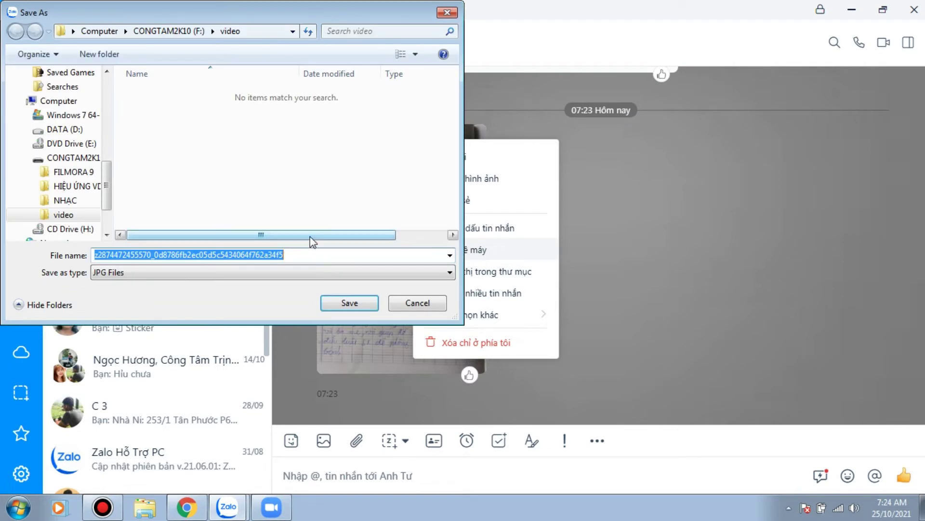
left_click(67, 158)
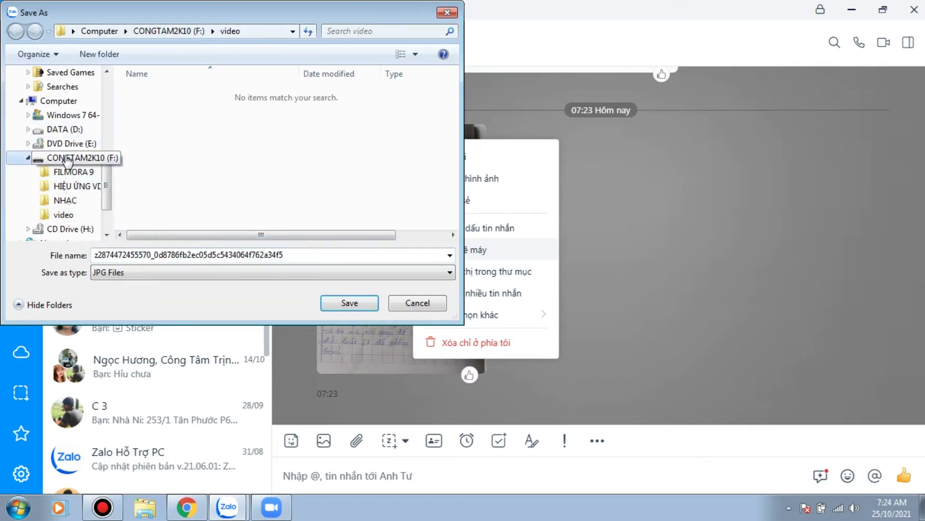
scroll(67, 122, "up", 3)
left_click(67, 118)
scroll(60, 125, "up", 2)
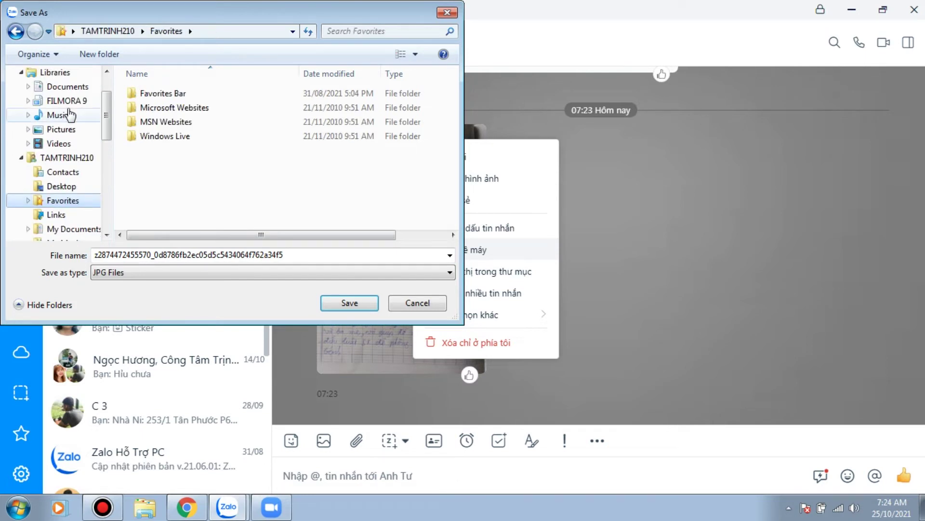
left_click(58, 143)
left_click(60, 130)
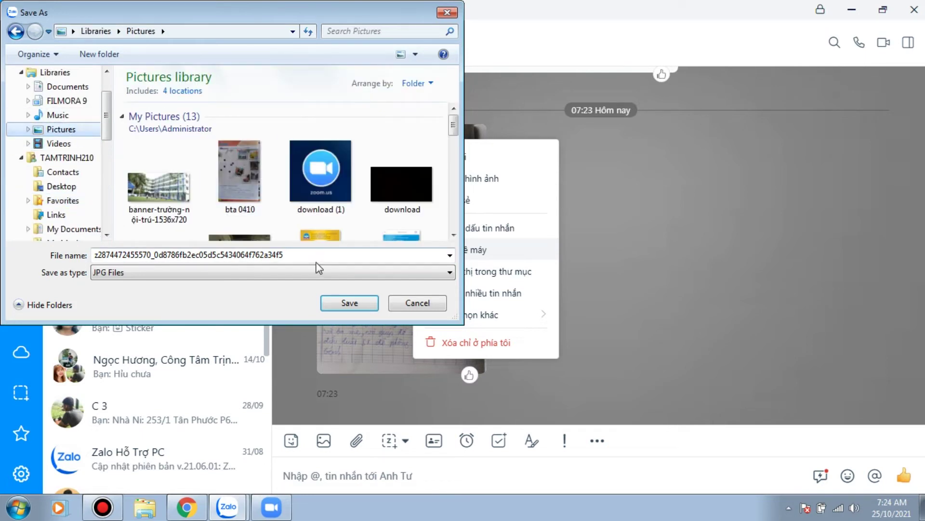
left_click(349, 303)
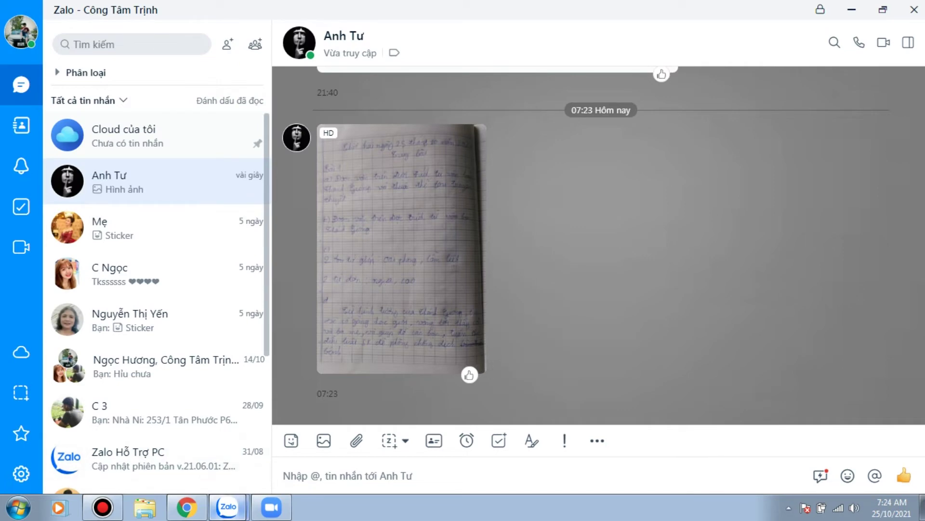
left_click(186, 507)
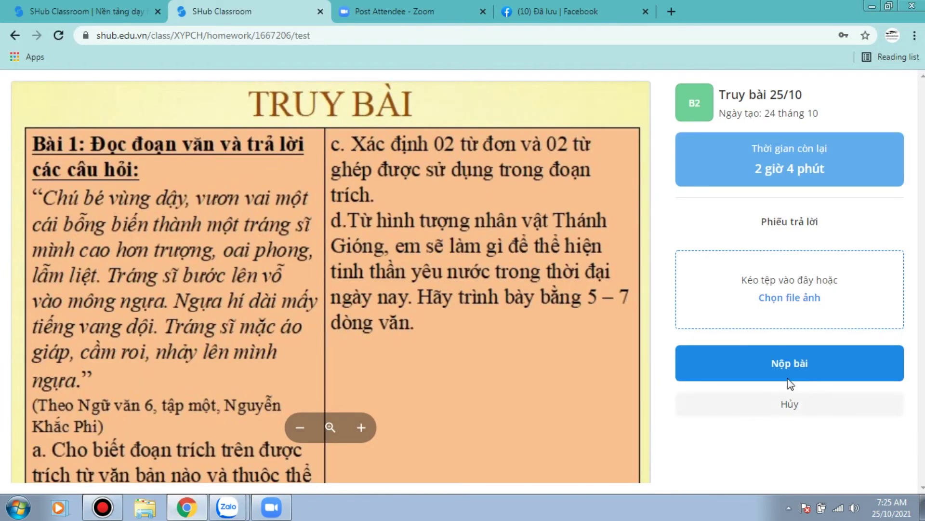
Step: Attach the handwritten-answers photo from Pictures to the Truy bài 25/10 answer sheet and submit
left_click(791, 299)
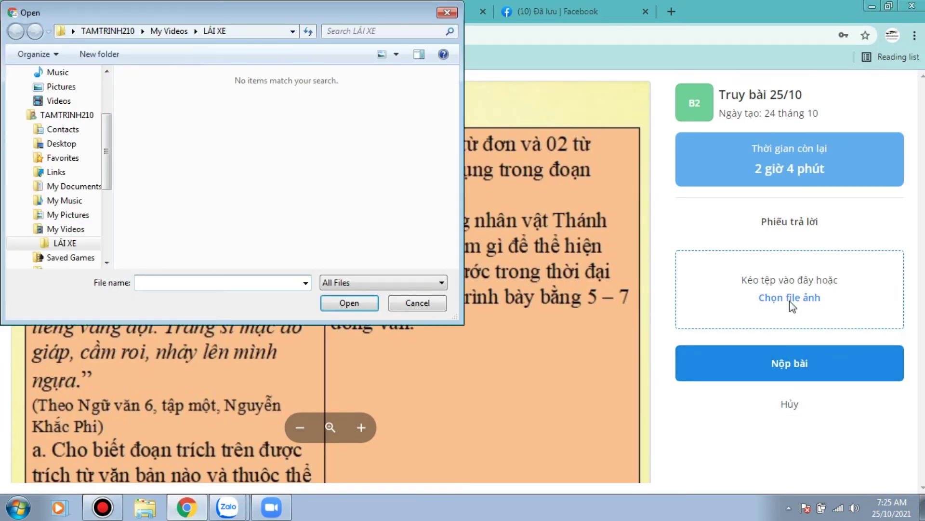
left_click(59, 100)
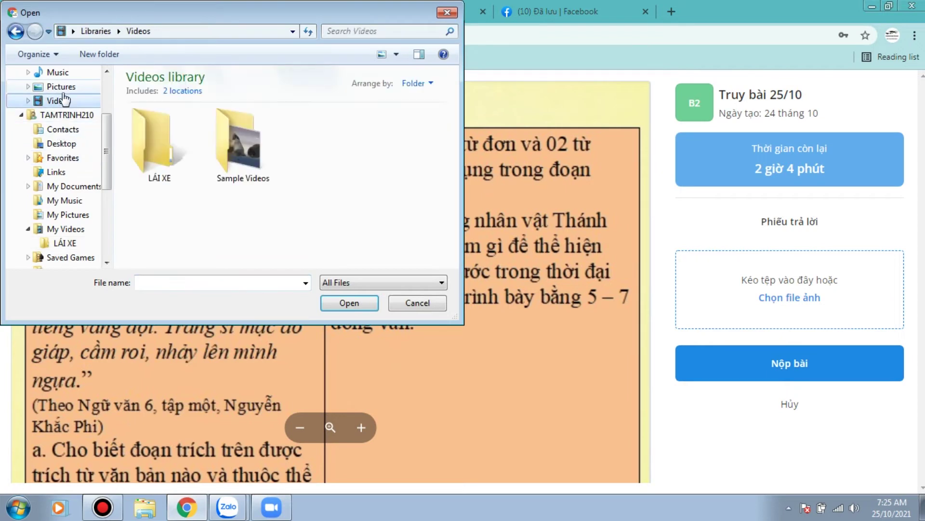
left_click(61, 86)
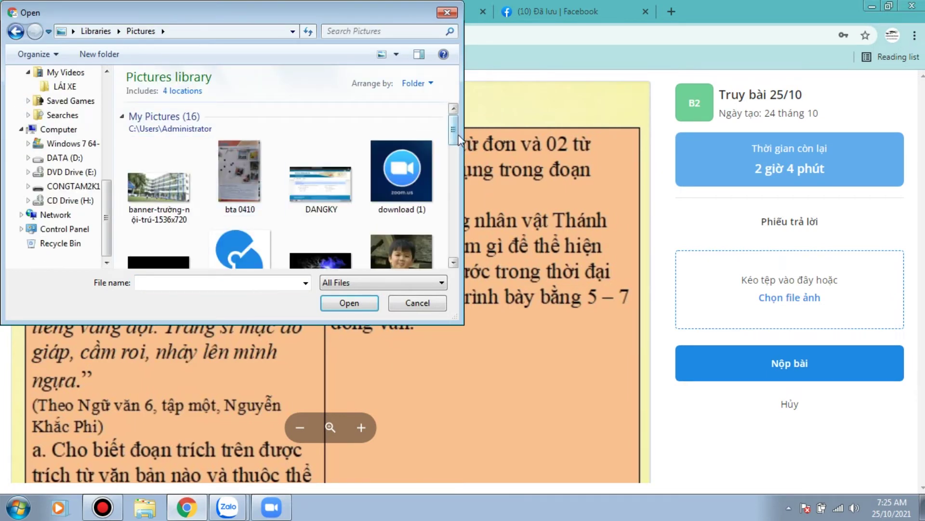
left_click_drag(453, 129, 454, 182)
left_click(426, 177)
left_click(348, 303)
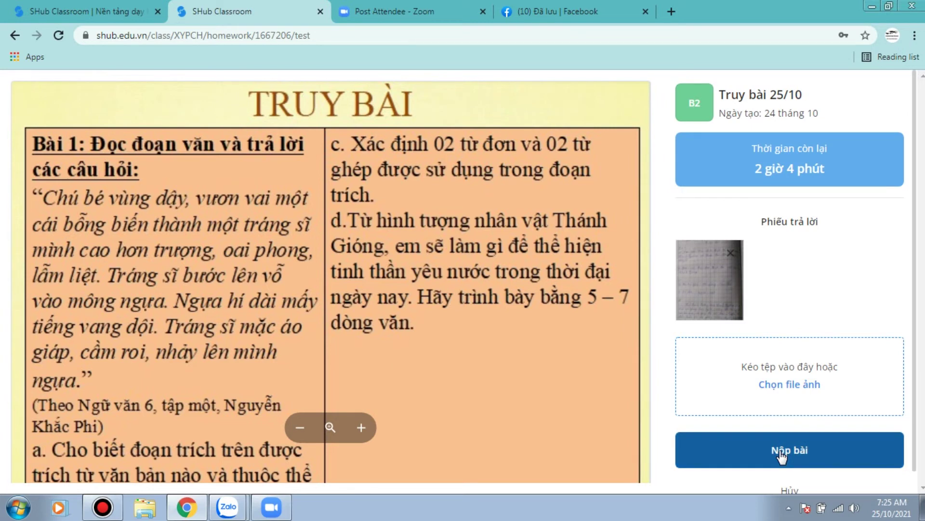
left_click(782, 453)
Step: Confirm the submission with Đồng ý, try the department account-link option, dismiss its guide, return to Zoom
left_click(606, 322)
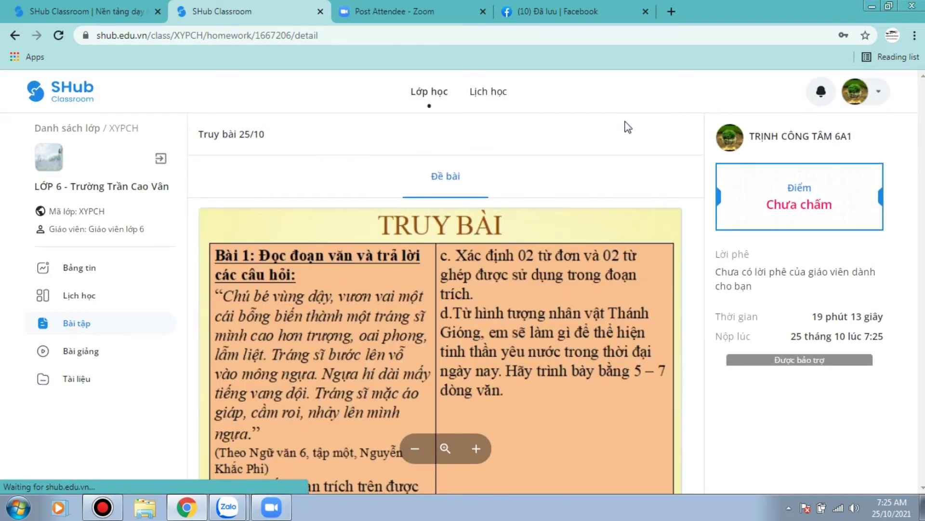
left_click(879, 93)
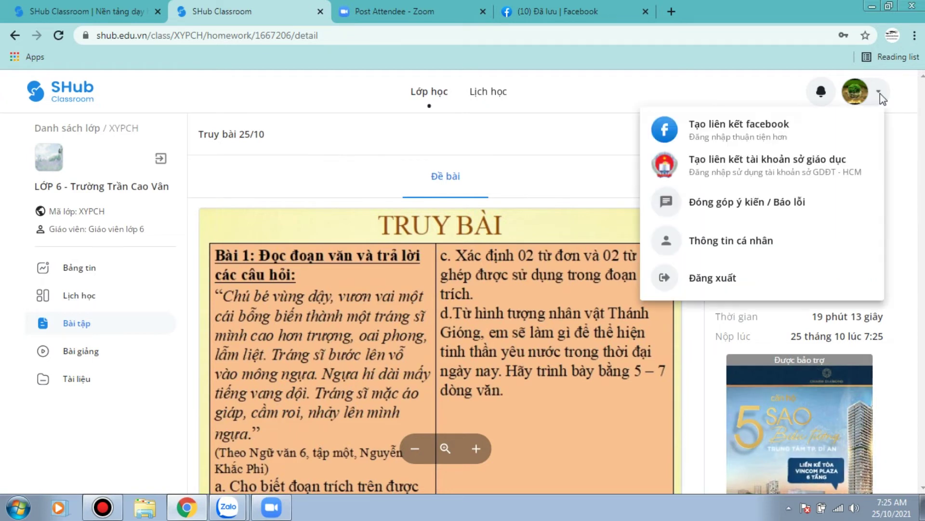
left_click(791, 160)
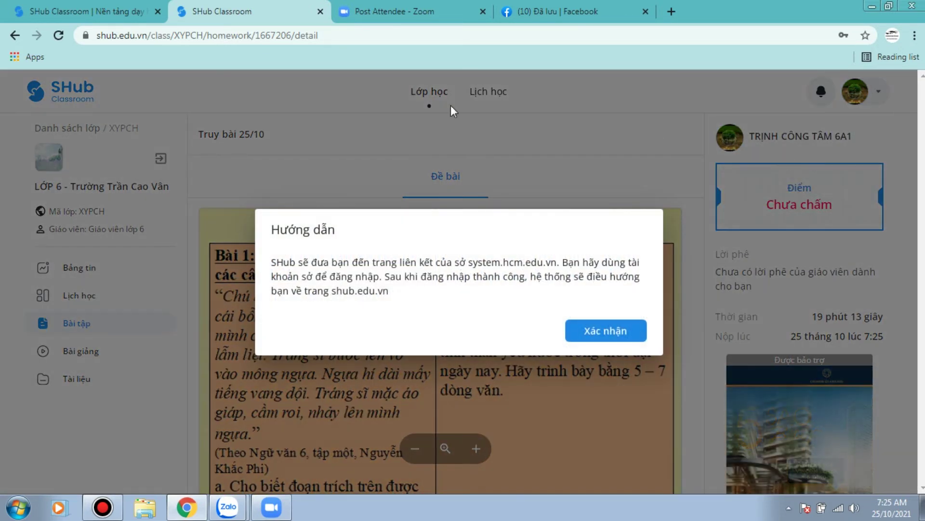
left_click(450, 105)
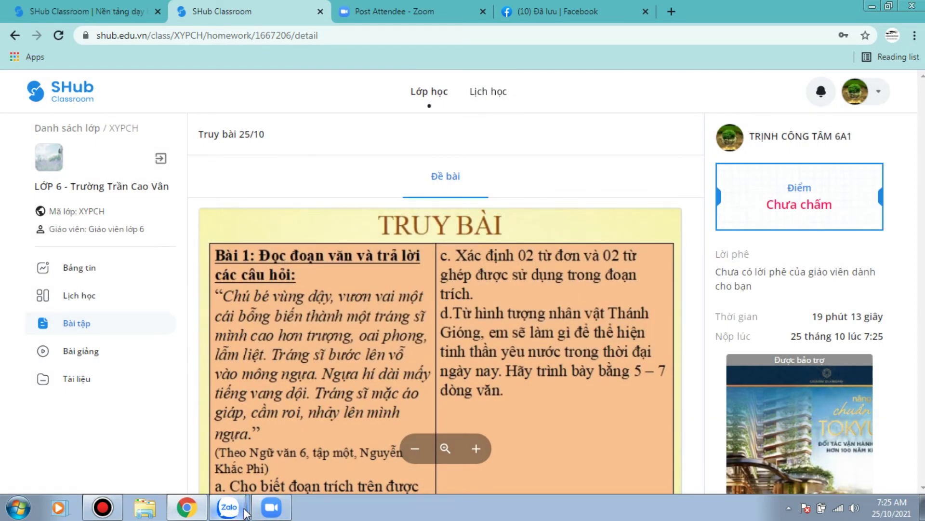
left_click(271, 506)
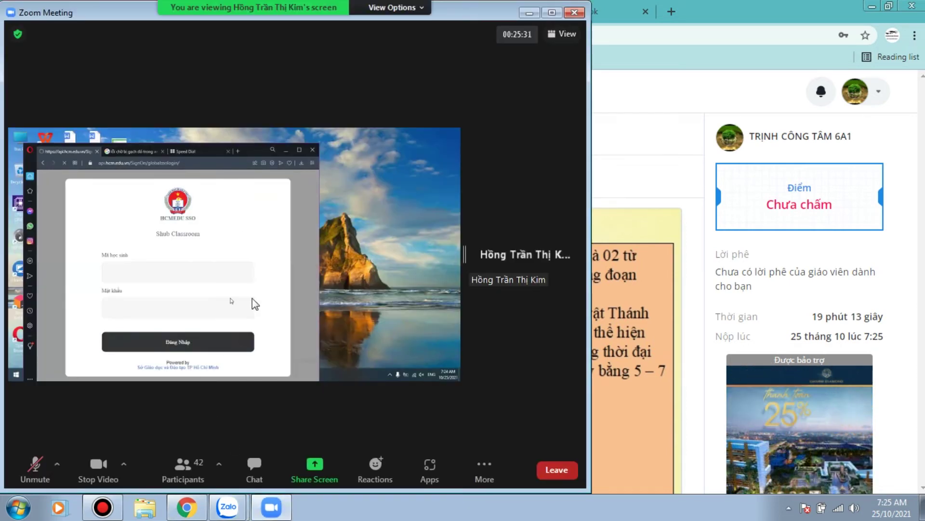
Step: Choose Tạo liên kết tài khoản sở giáo dục again and confirm with Xác nhận
left_click(867, 95)
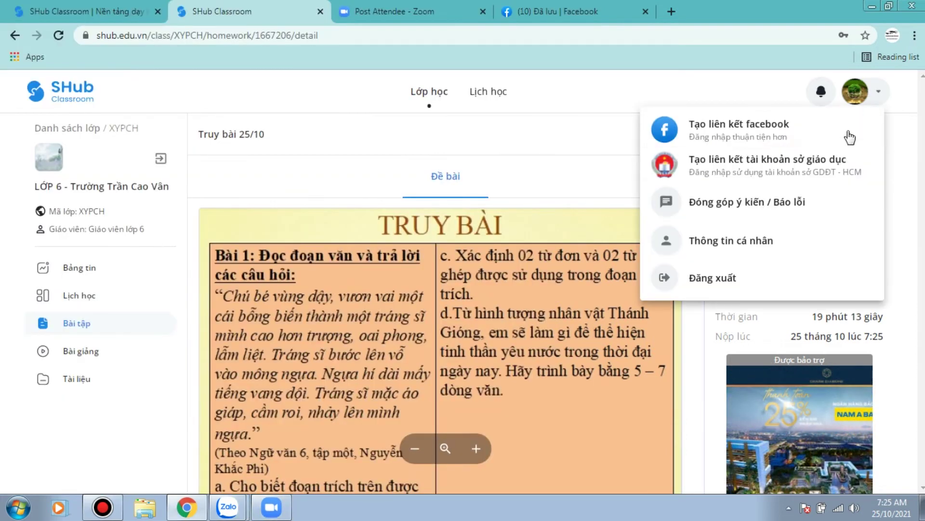
left_click(837, 164)
left_click(613, 332)
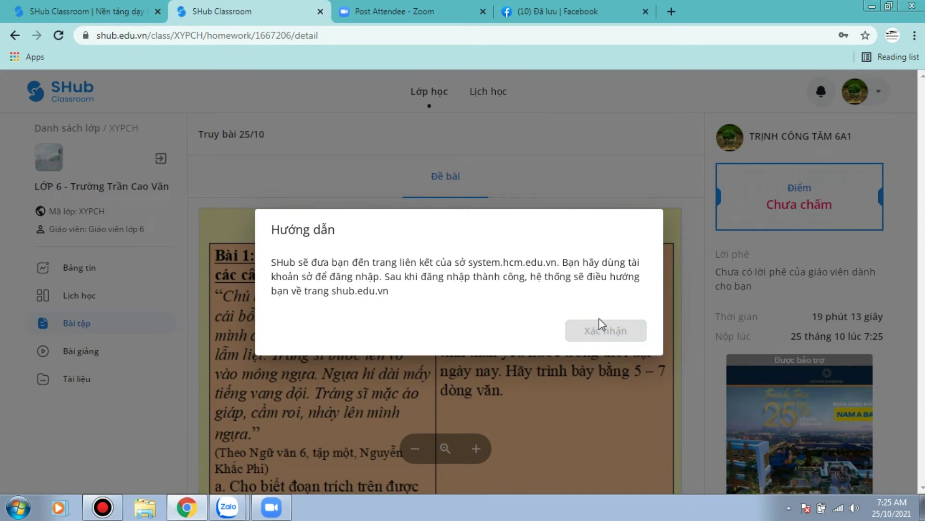
Step: Resize the browser and Zalo windows, close Zalo, and open a new Chrome tab
left_click(258, 514)
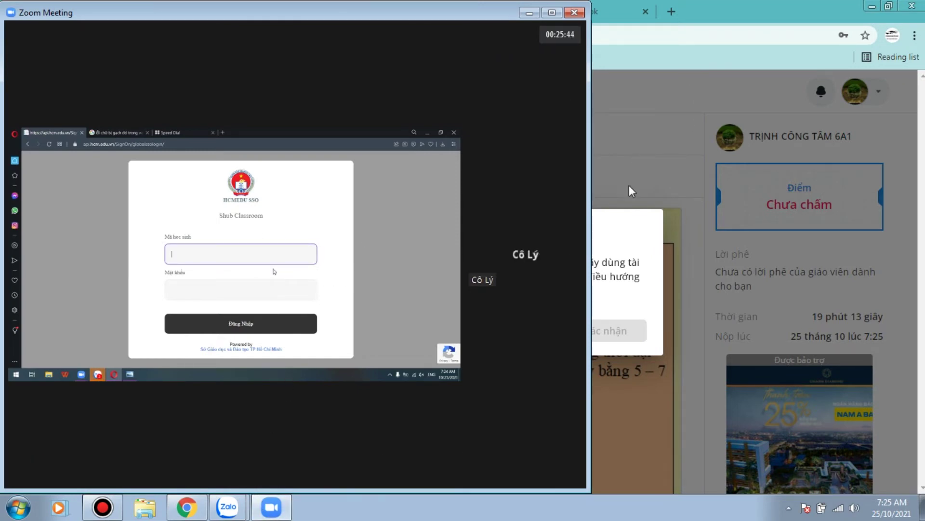
double_click(748, 6)
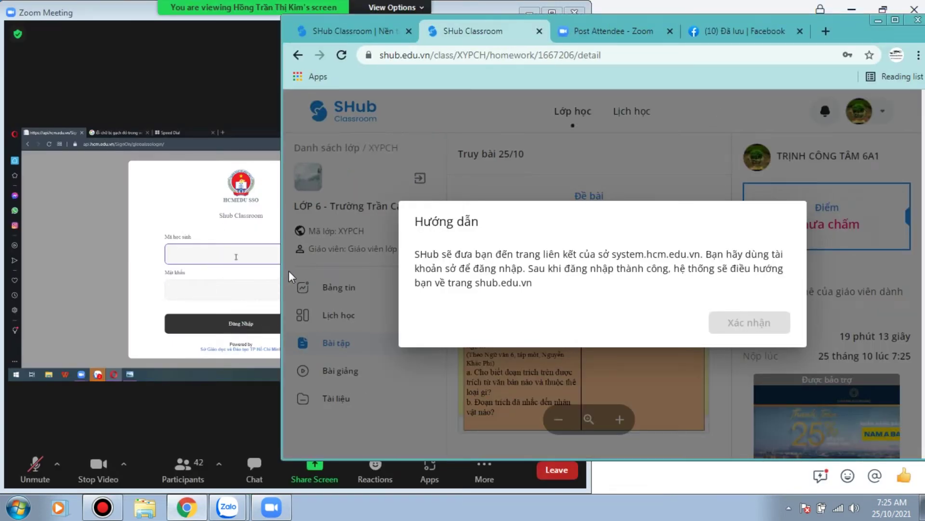
left_click(280, 277)
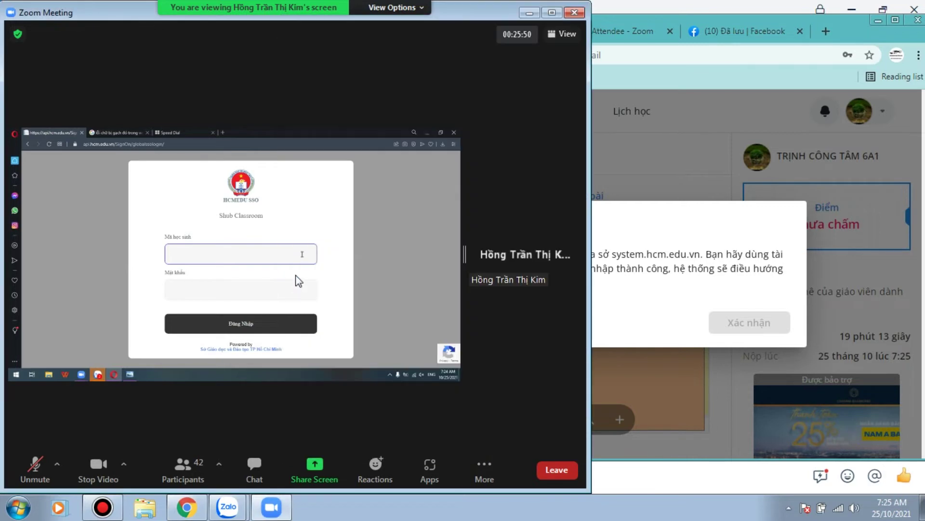
key("alt+Tab")
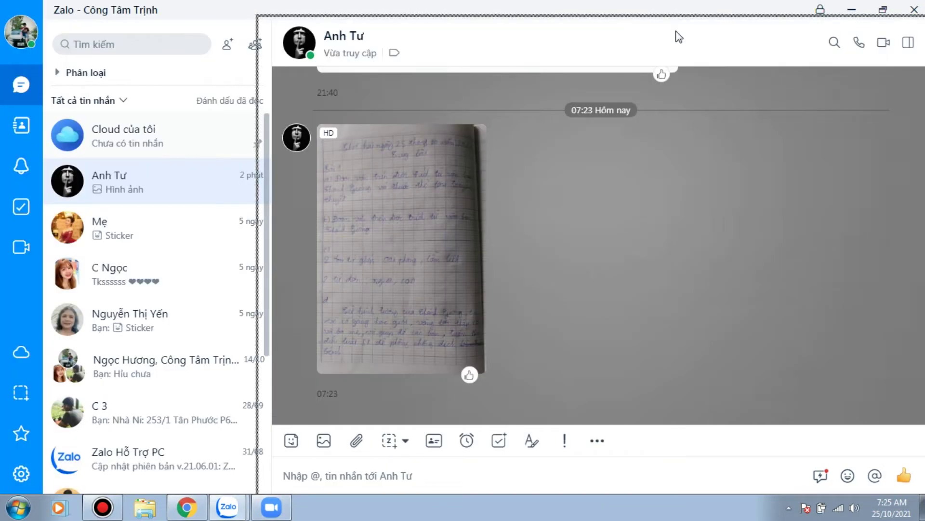
left_click_drag(675, 35, 626, 58)
left_click(231, 273)
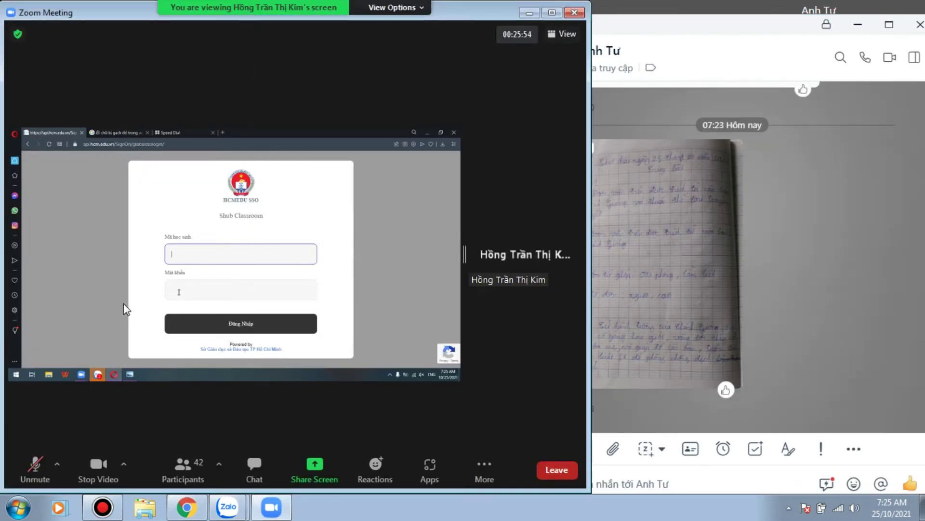
key("alt+Tab")
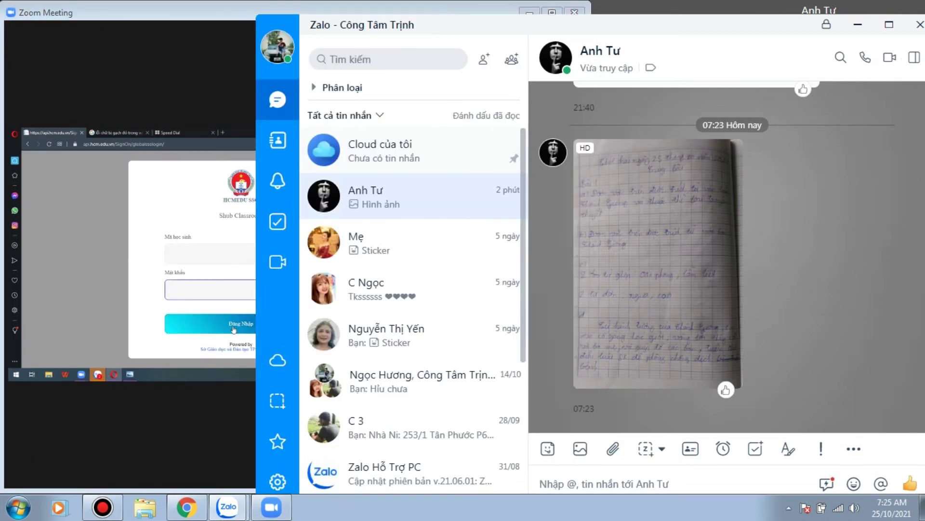
left_click(920, 24)
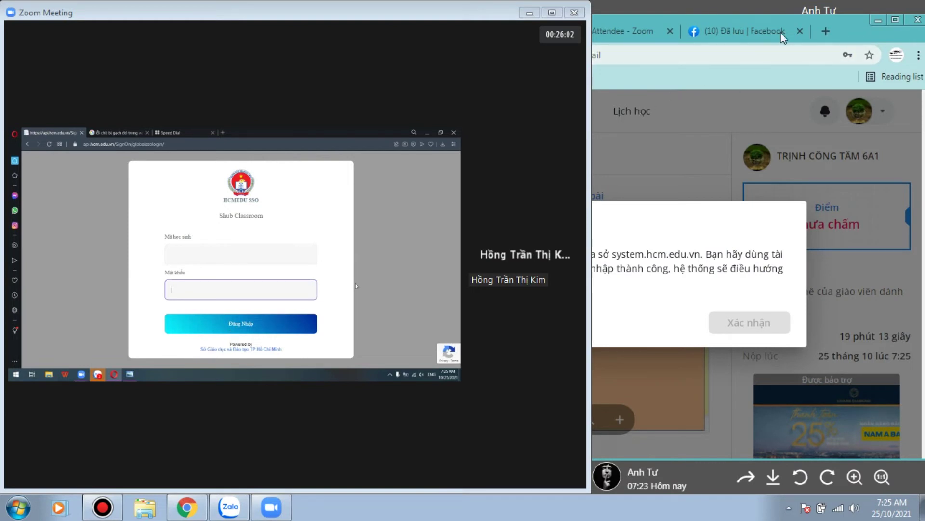
left_click(829, 24)
left_click(827, 30)
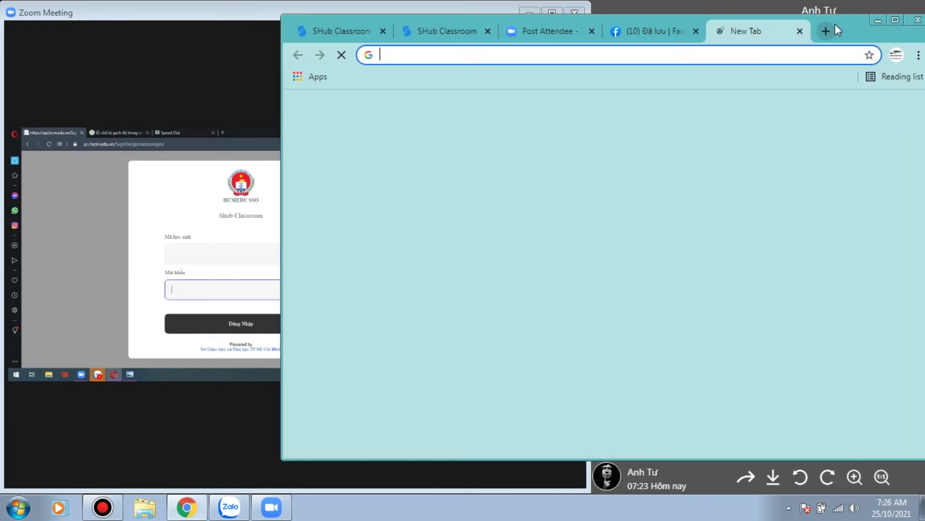
Step: Close the new tab and size Chrome to the right half at full height
mouse_move(838, 23)
left_mouse_down()
mouse_move(820, 34)
mouse_move(838, 27)
left_mouse_up()
left_click(783, 42)
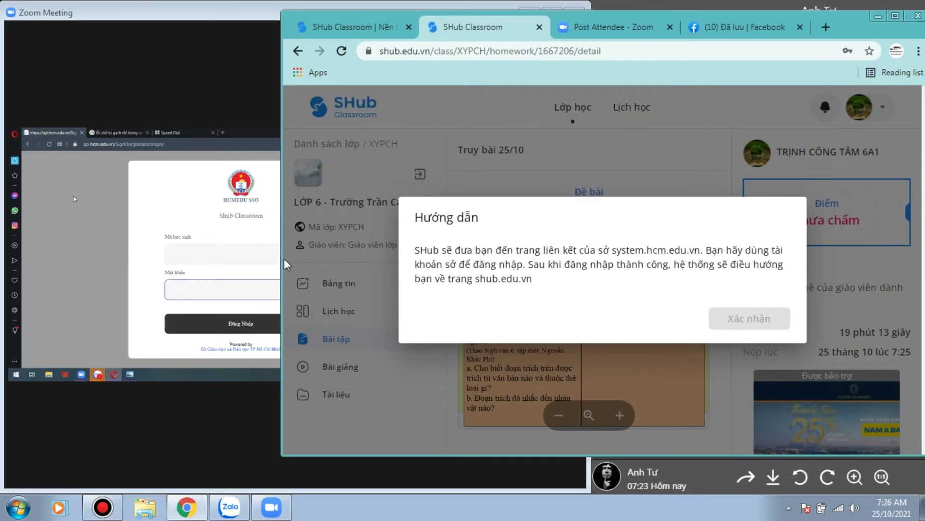
left_click_drag(281, 260, 586, 247)
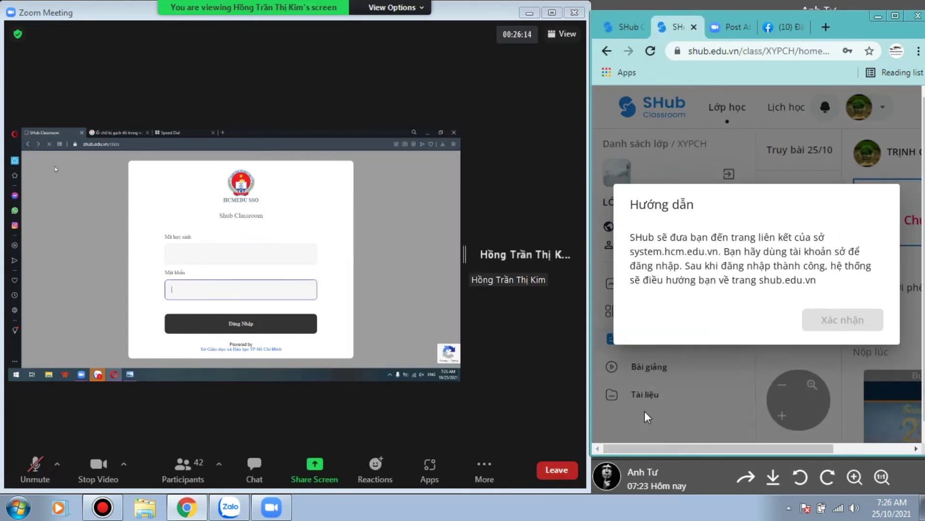
double_click(676, 455)
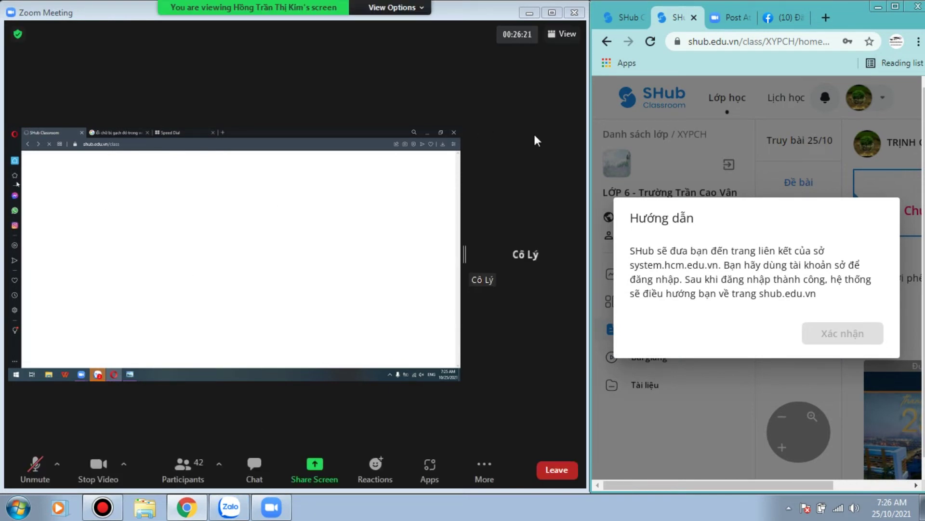
Step: Close the linking guide, open the LỚP 6 Bảng tin, and reopen the department account-linking guide
left_click(668, 135)
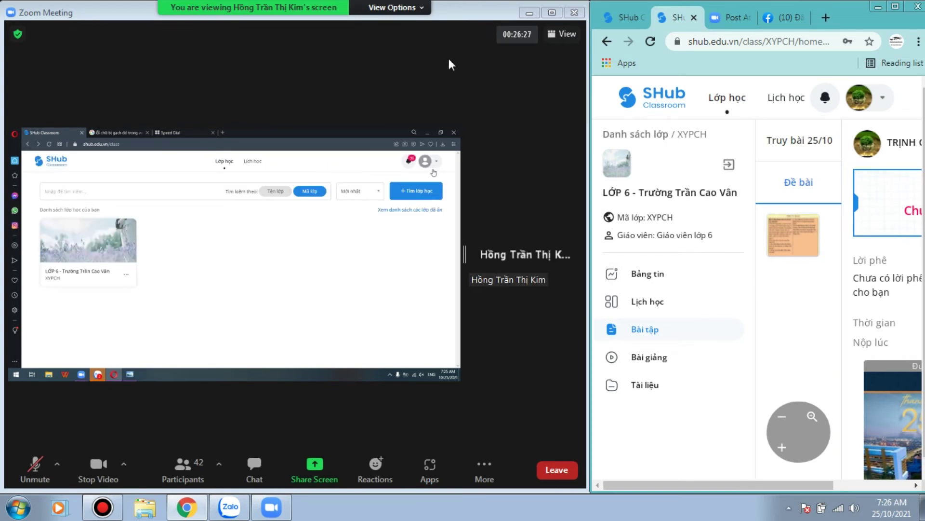
left_click(699, 282)
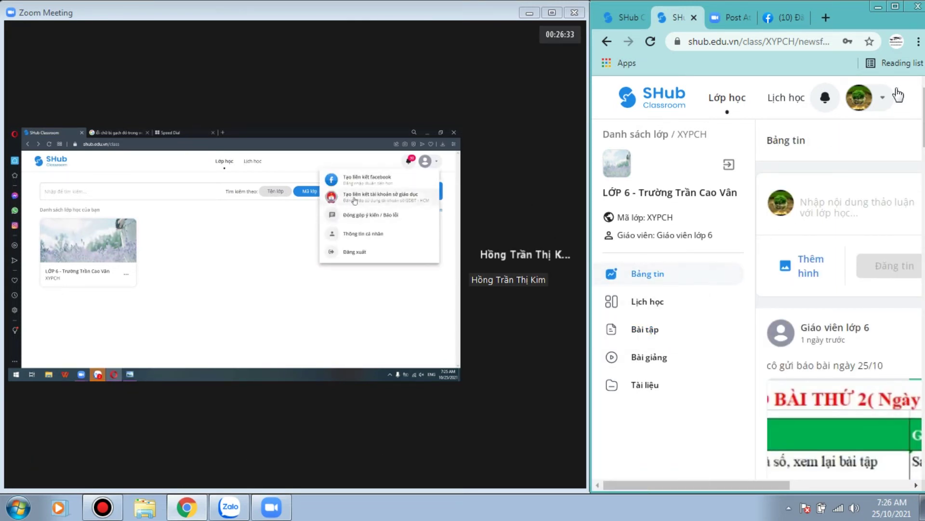
left_click(883, 98)
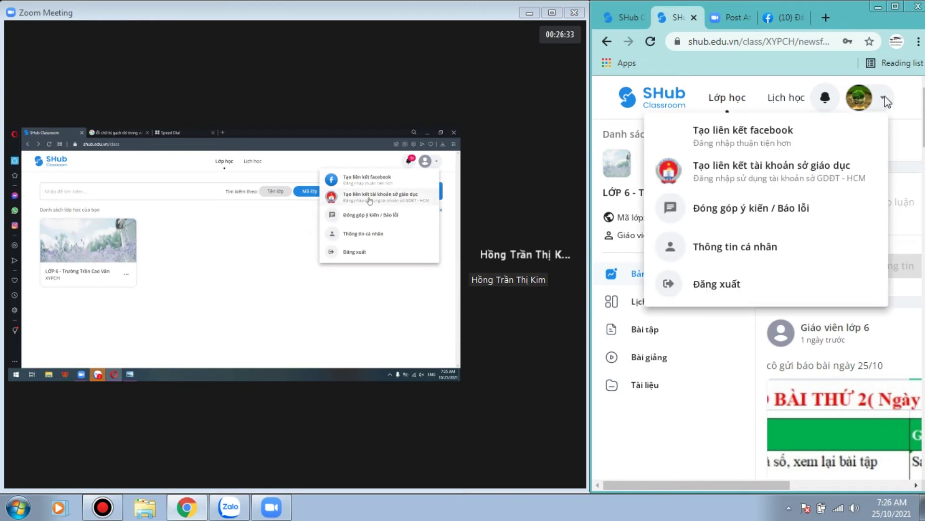
left_click(839, 166)
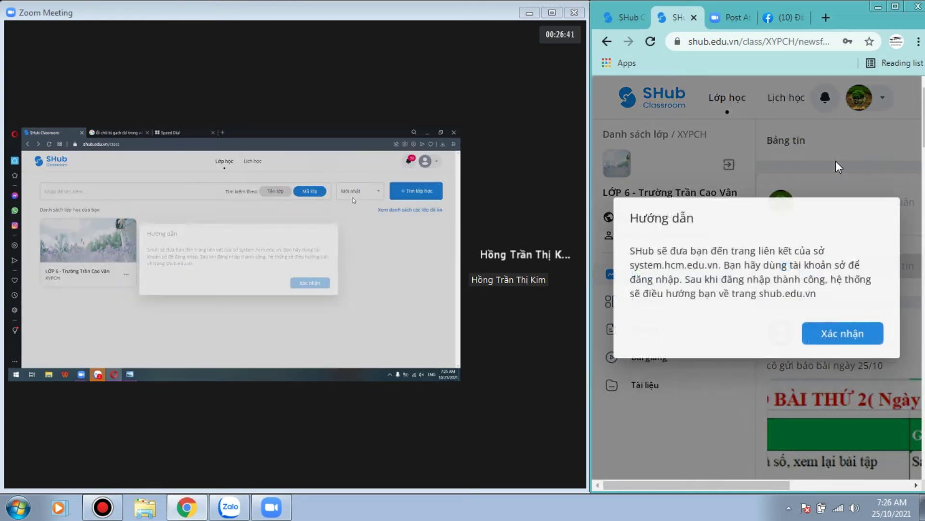
Step: Accept the Hướng dẫn notice with Xác nhận to continue to the HCMEDU SSO sign-in
left_click(836, 335)
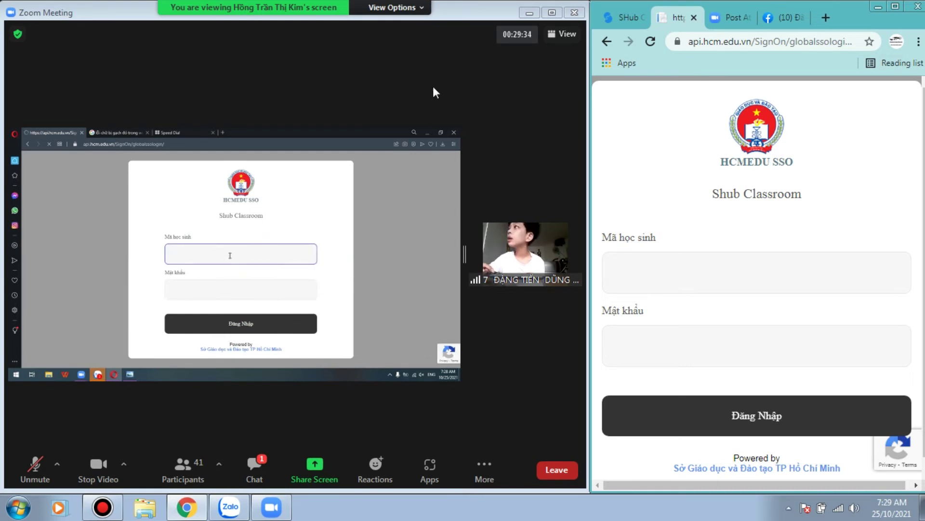
Step: Enter the student ID in the Mã học sinh field of the HCMEDU sign-in form
left_click(745, 295)
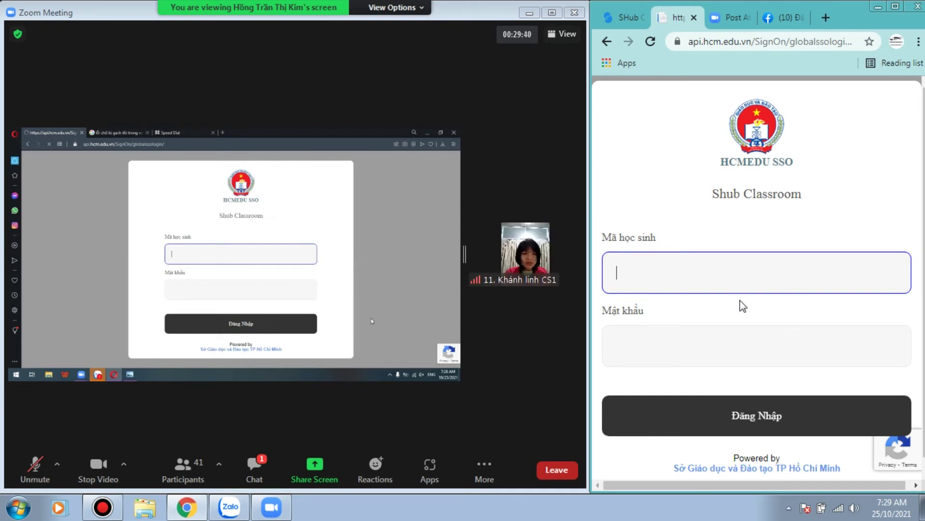
type("CE")
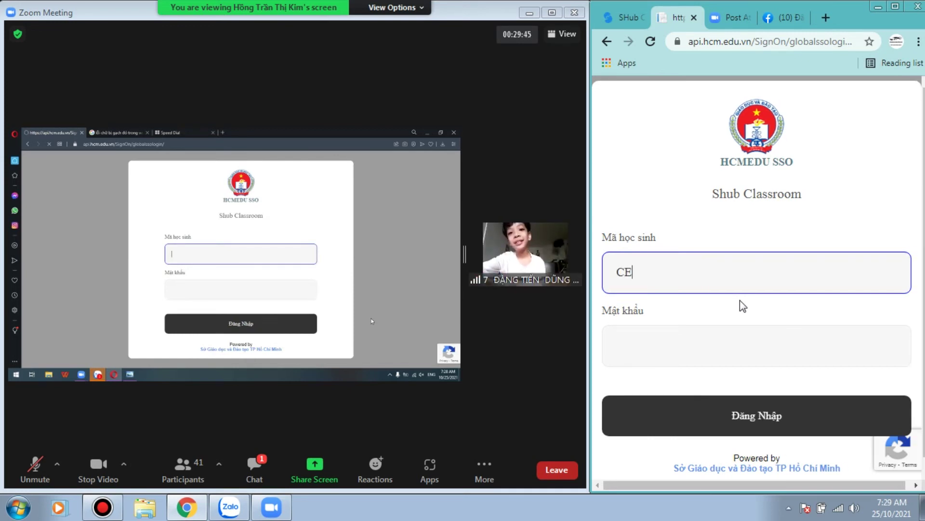
type("M")
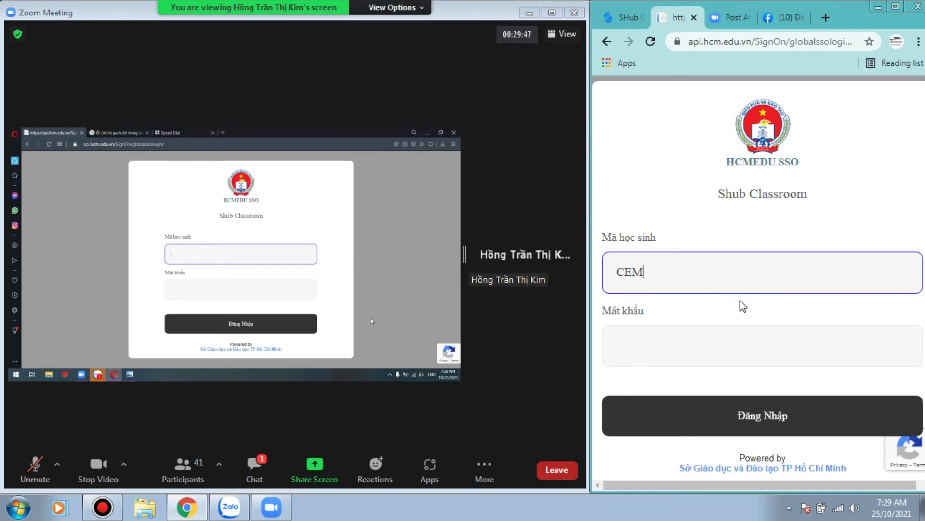
type("011")
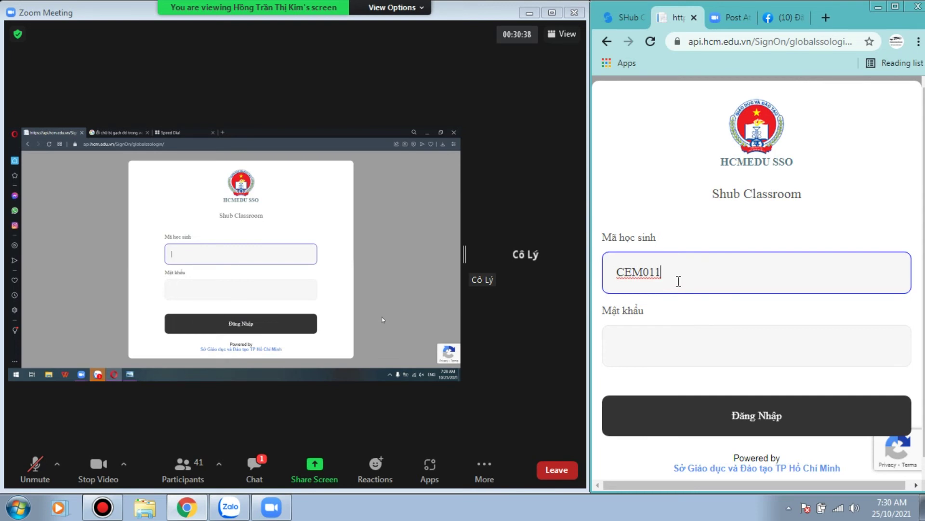
left_click_drag(678, 281, 604, 278)
left_click(733, 287)
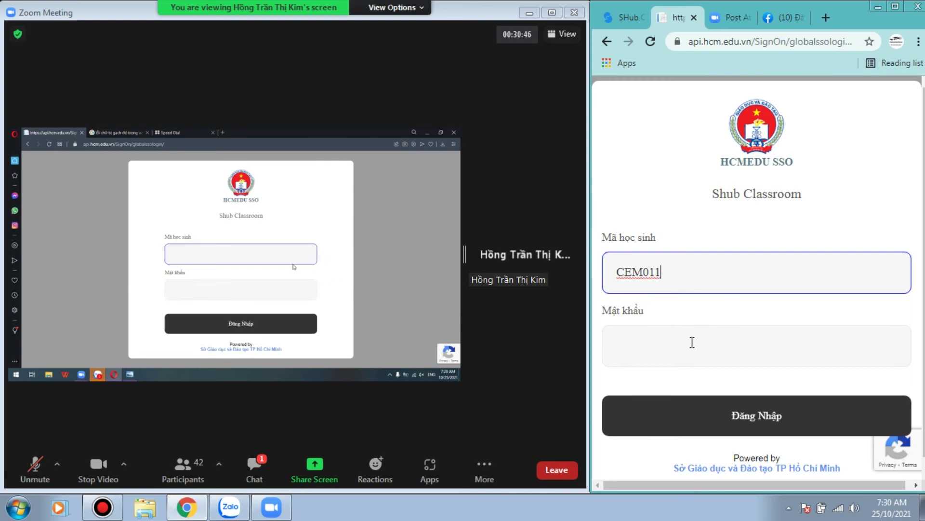
Step: Dismiss the saved-password suggestion on the Mật khẩu field and return to the student ID
left_click(693, 342)
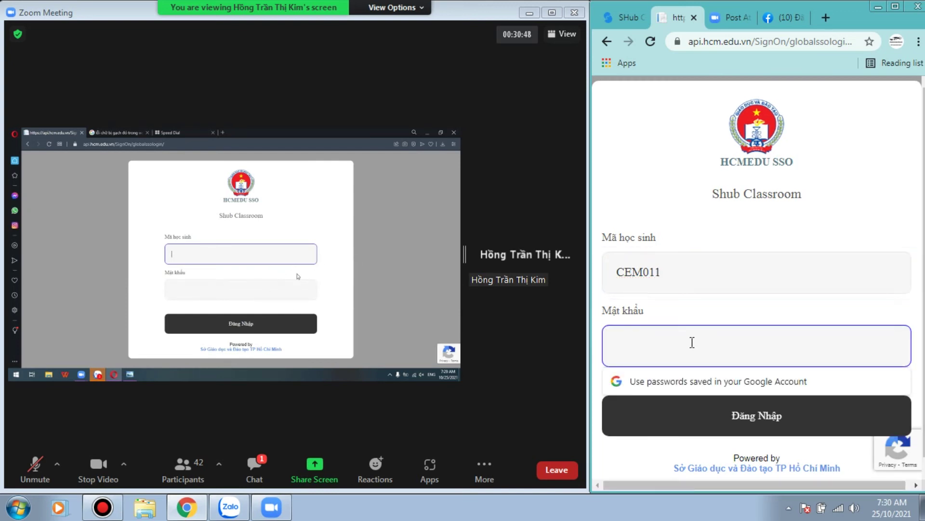
left_click(700, 296)
left_click(706, 269)
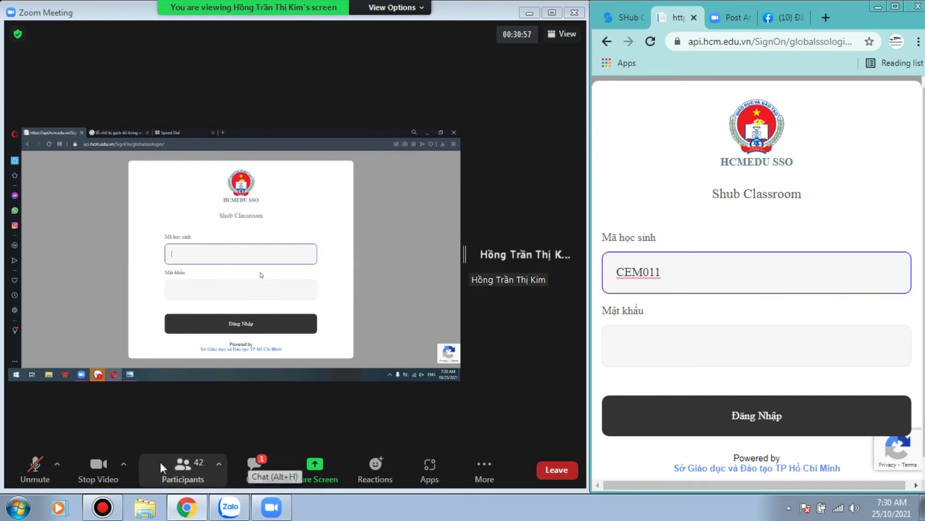
Step: Unmute and then re-mute the microphone in the Zoom meeting
left_click(30, 461)
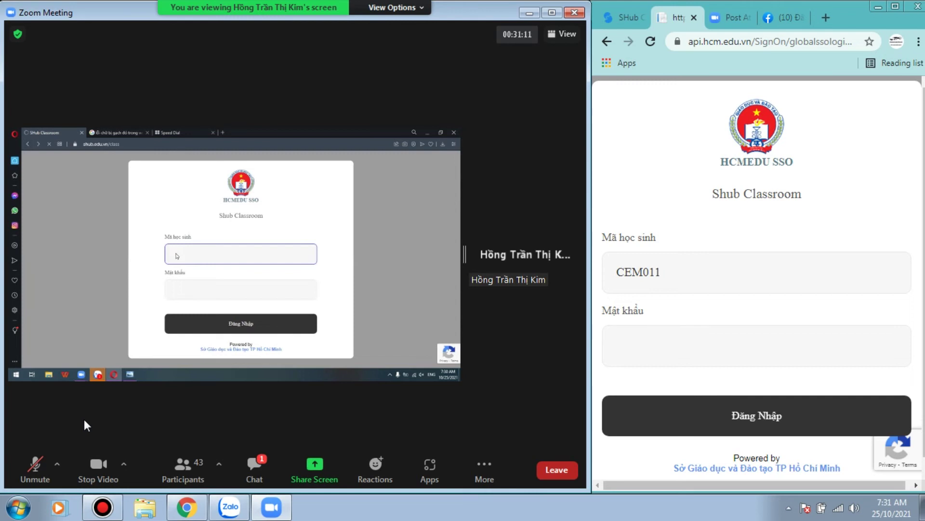
left_click(34, 462)
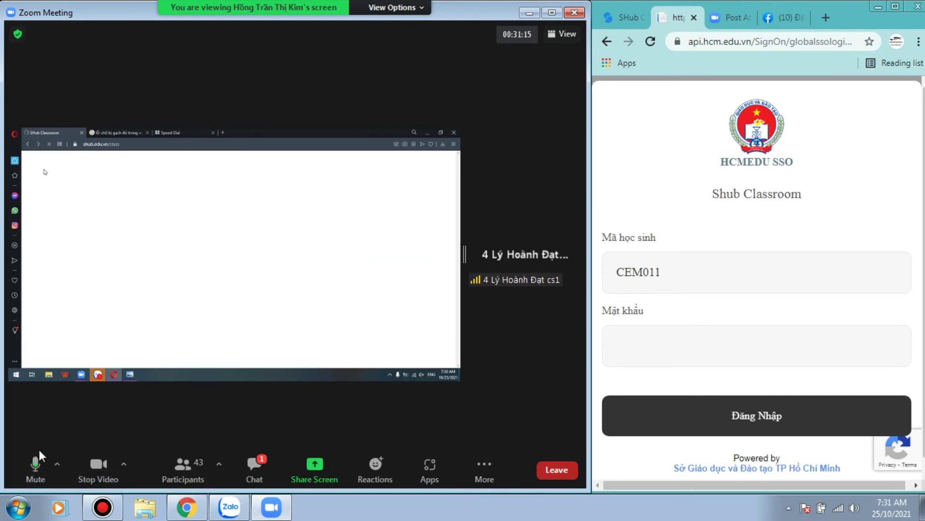
left_click(35, 464)
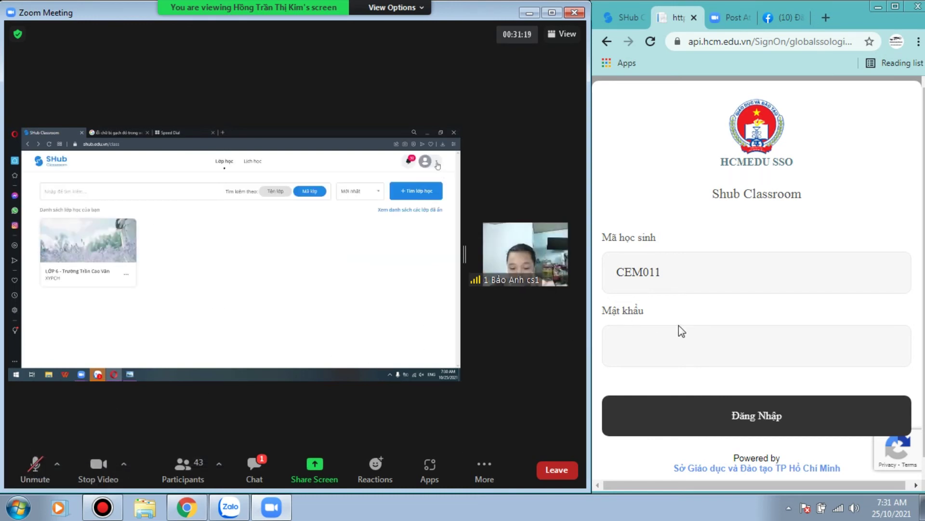
Step: Type a password into the Mật khẩu field, then clear it with Backspace
left_click(740, 352)
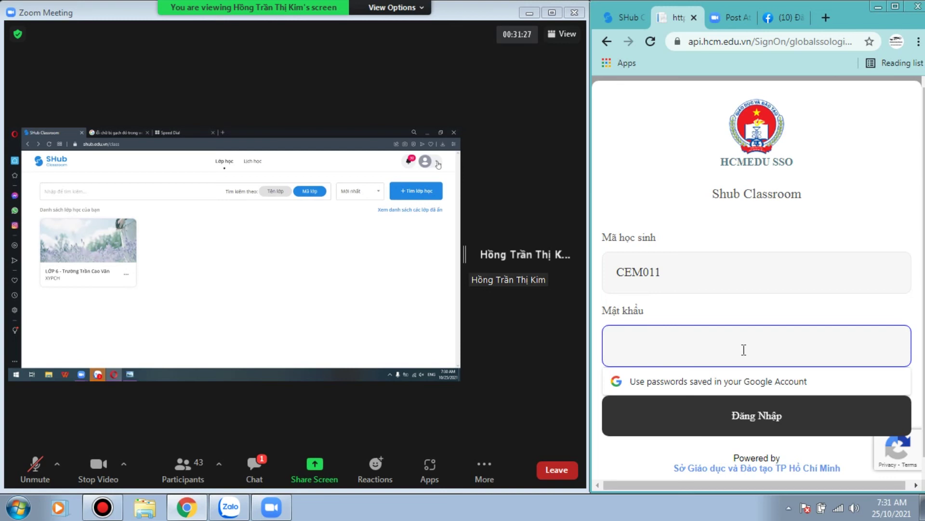
type("•")
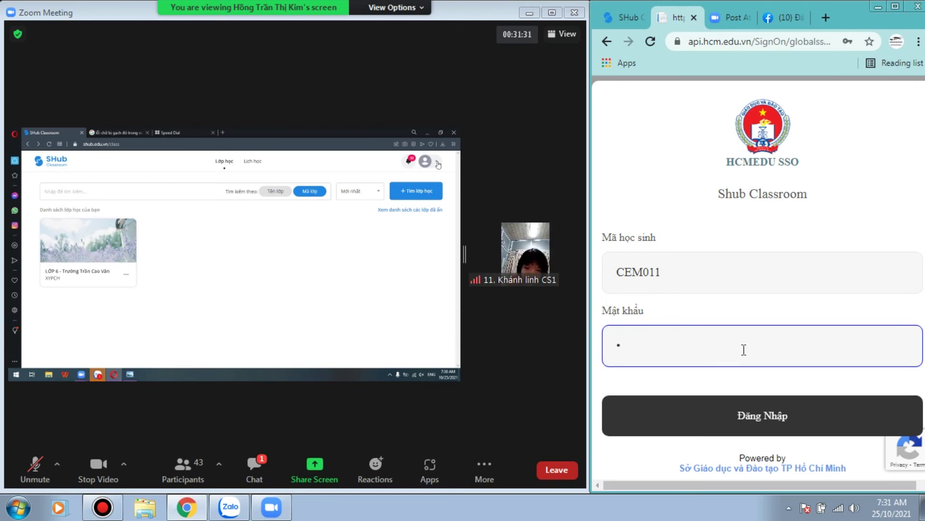
type("•")
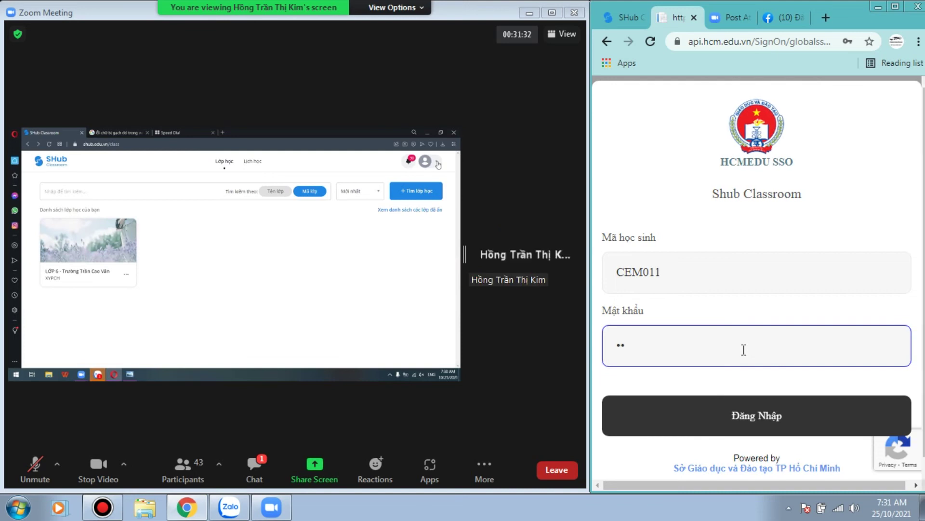
type("••")
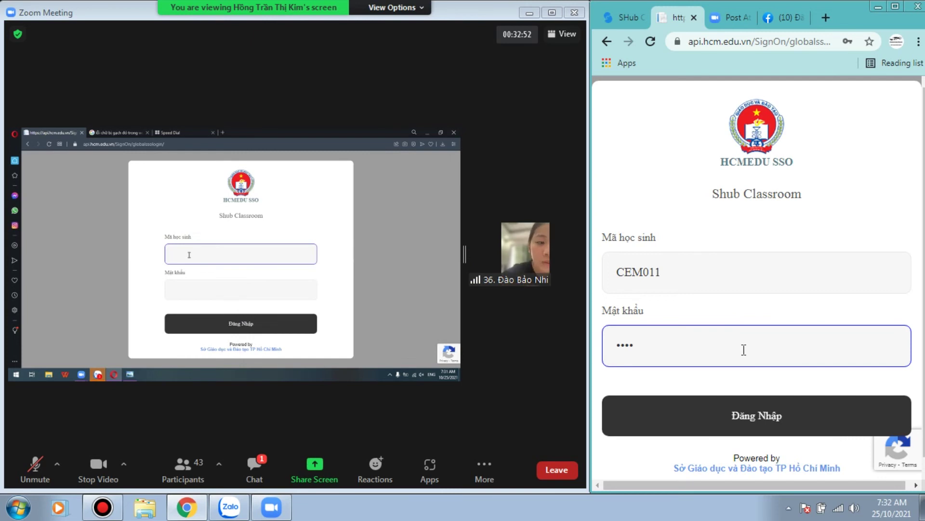
key("BackSpace")
key("BackSpace")
key("BackSpace")
key("BackSpace")
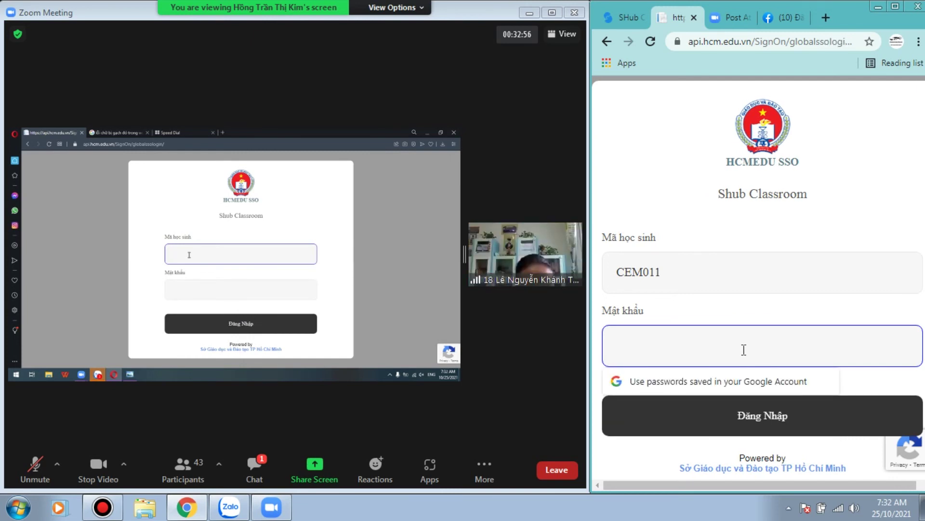
Step: Type the account password into the Mật khẩu field below the student ID
type("1")
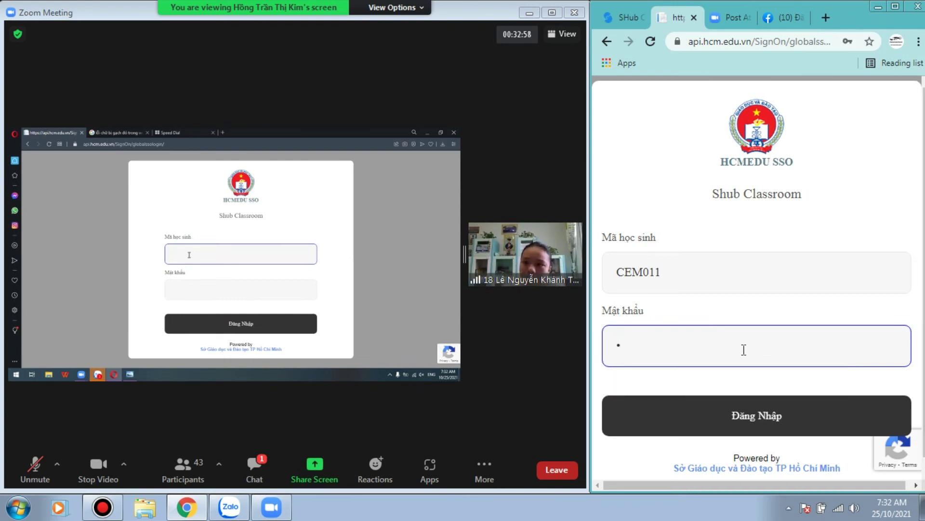
type("234")
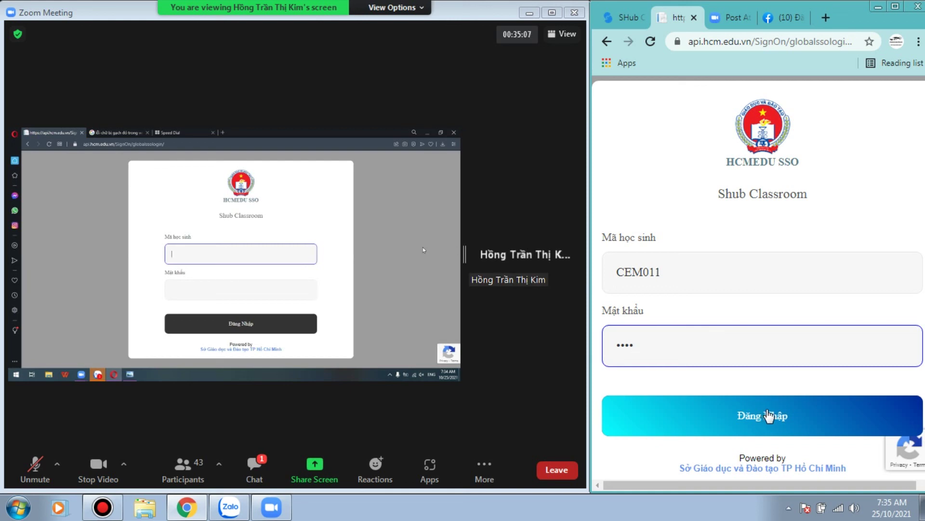
Step: Submit the HCMEDU sign-in with Đăng Nhập to redirect back to shub.edu.vn
left_click(762, 417)
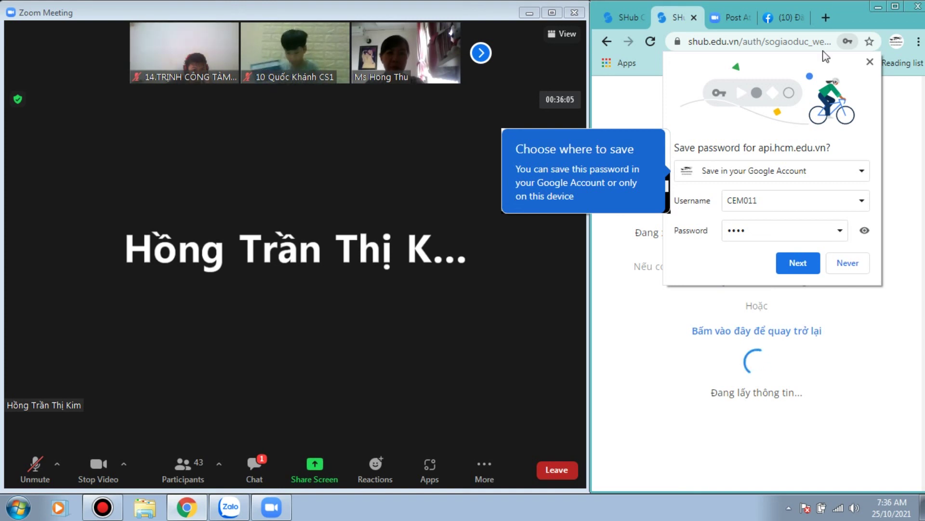
Step: Decline saving the api.hcm.edu.vn password and go back to the previous SHub page
left_click(870, 62)
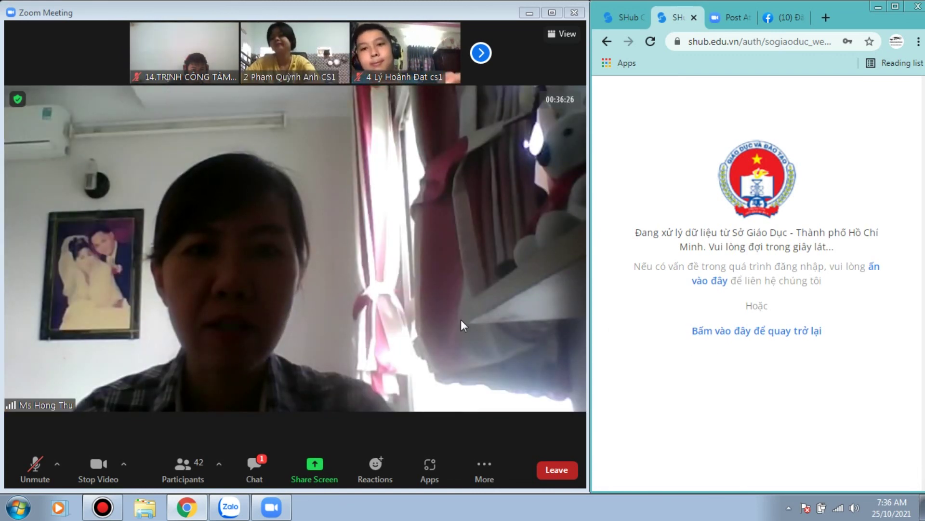
double_click(455, 321)
double_click(451, 320)
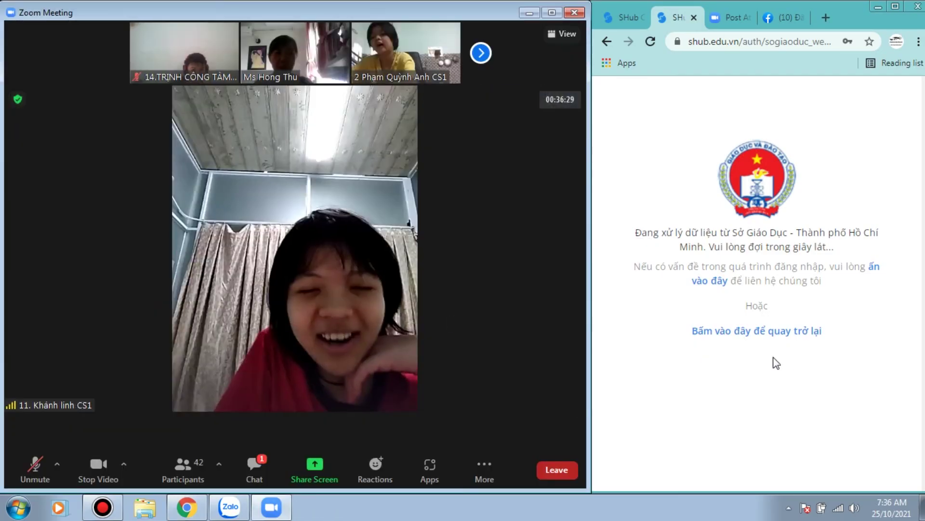
double_click(438, 239)
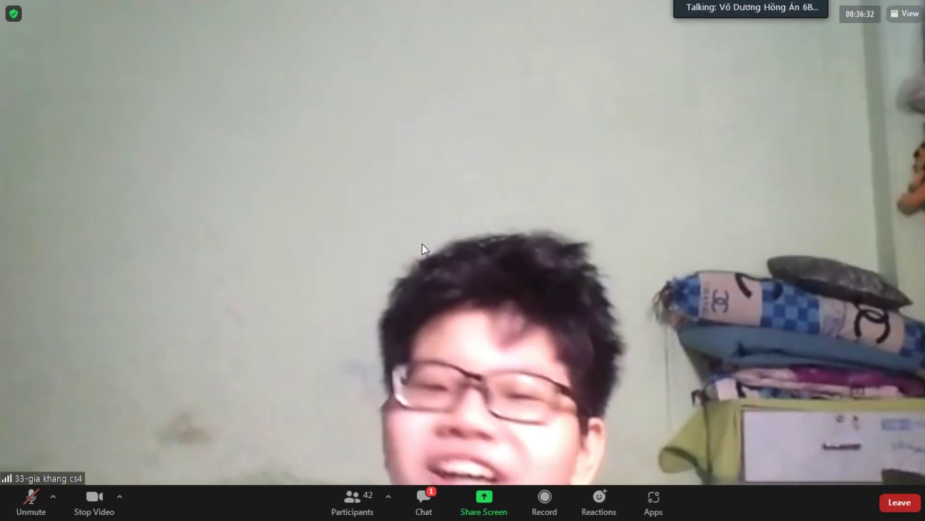
double_click(423, 244)
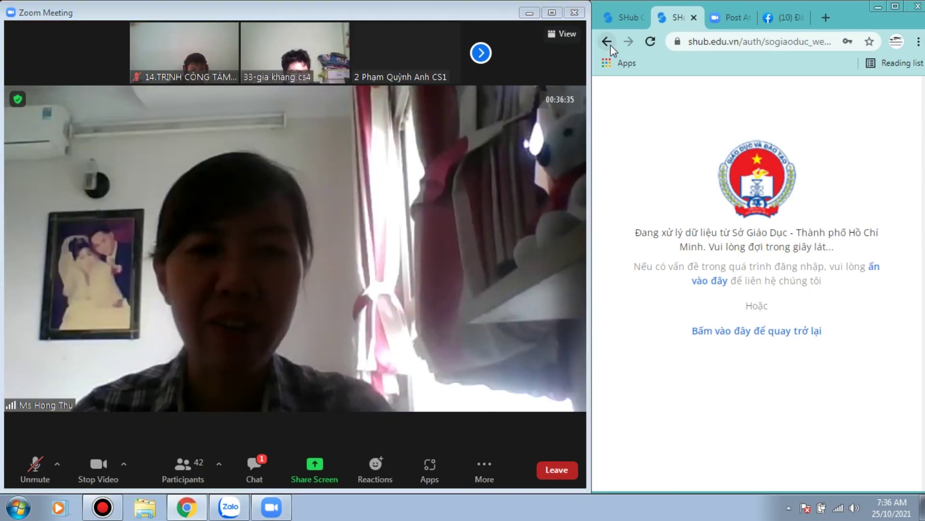
left_click(611, 45)
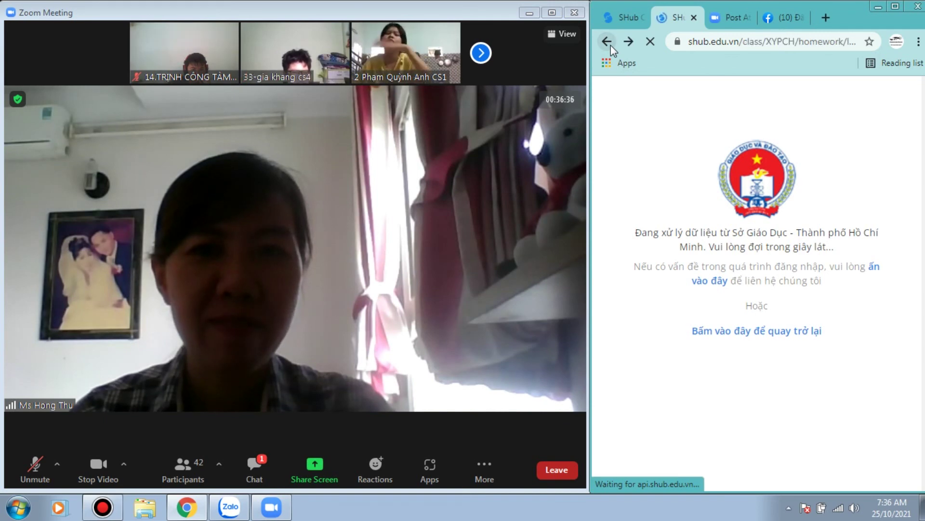